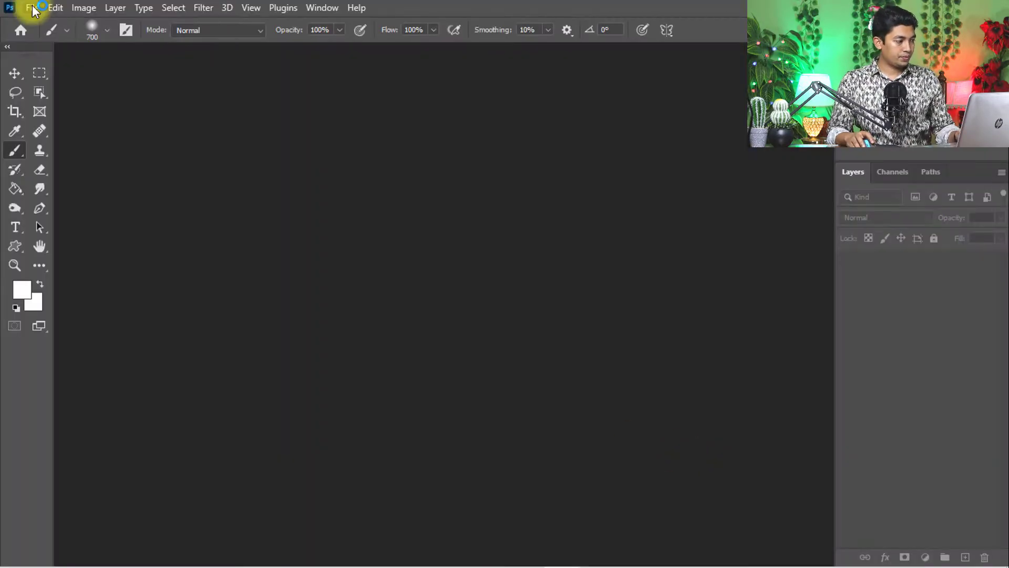
Open the handwritten-signatures photo and zoom out to see the whole page.
click(32, 8)
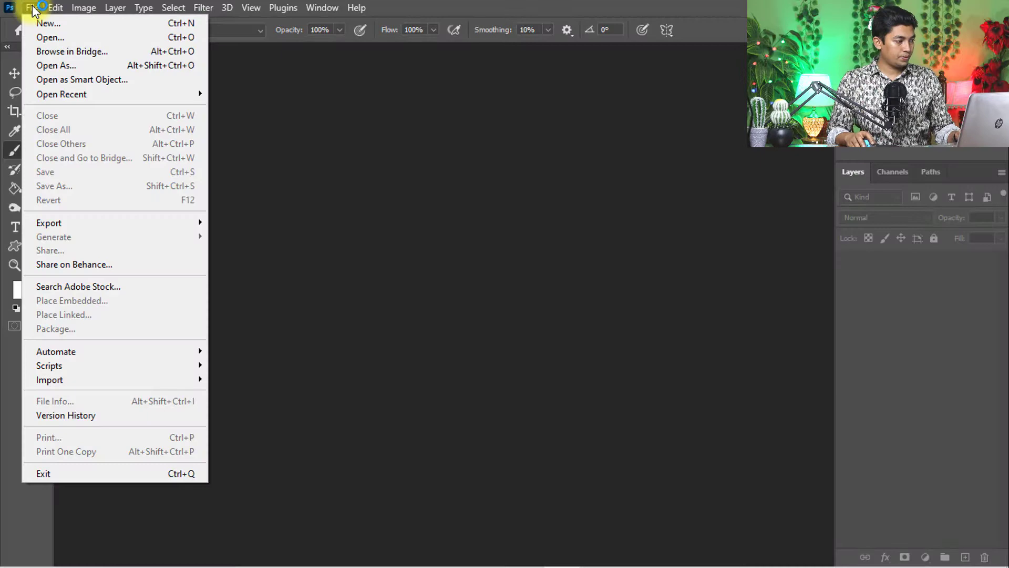
click(51, 37)
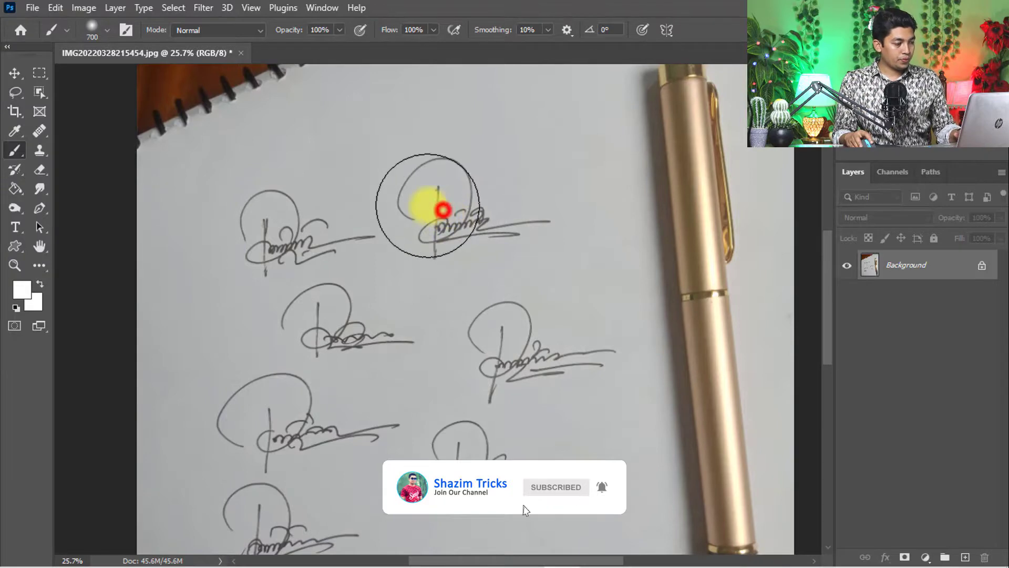
mouse_move(443, 209)
mouse_down()
mouse_move(392, 203)
mouse_move(506, 263)
mouse_up()
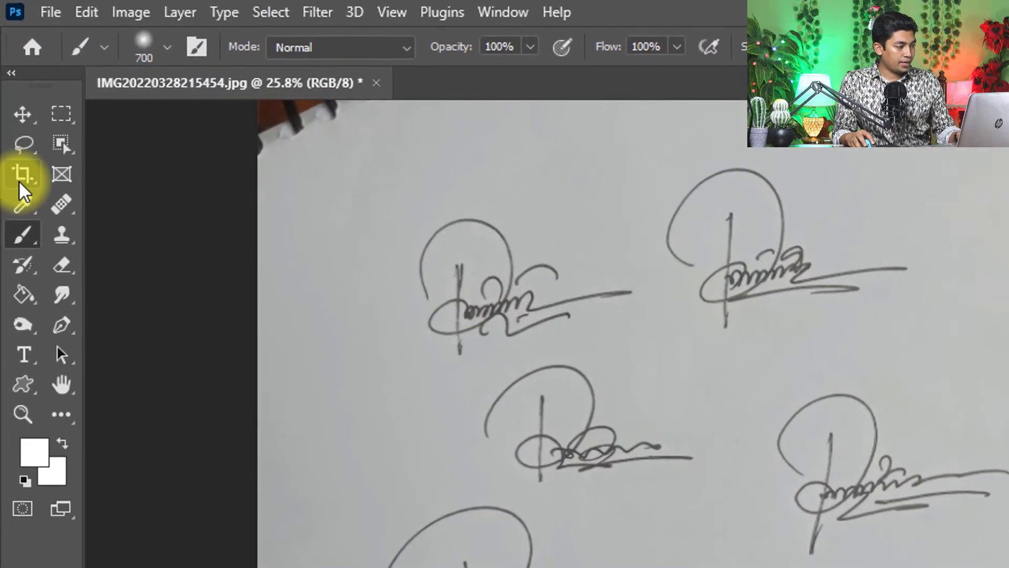
Crop the photo tightly around a single signature.
click(22, 173)
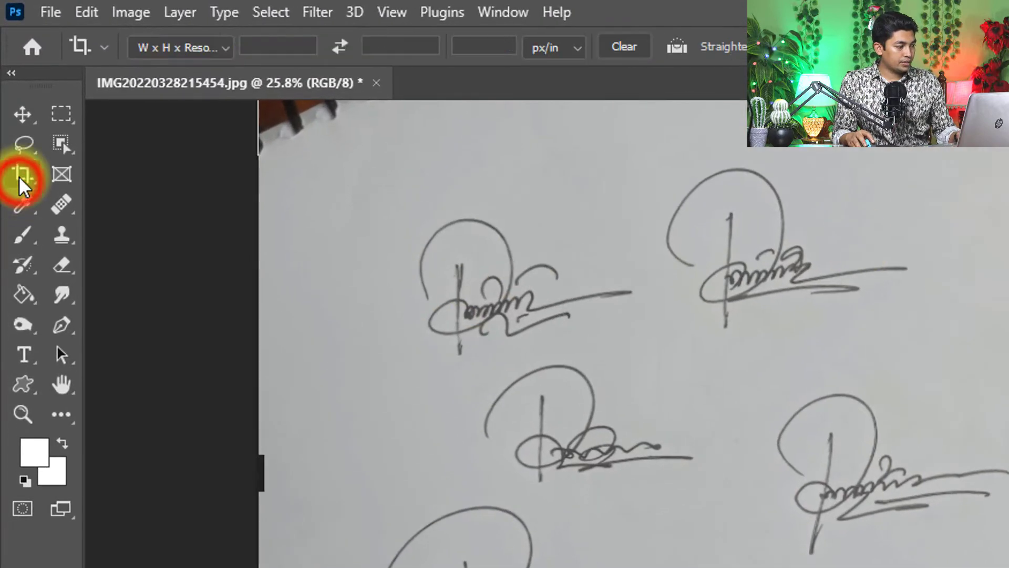
drag(618, 137, 939, 344)
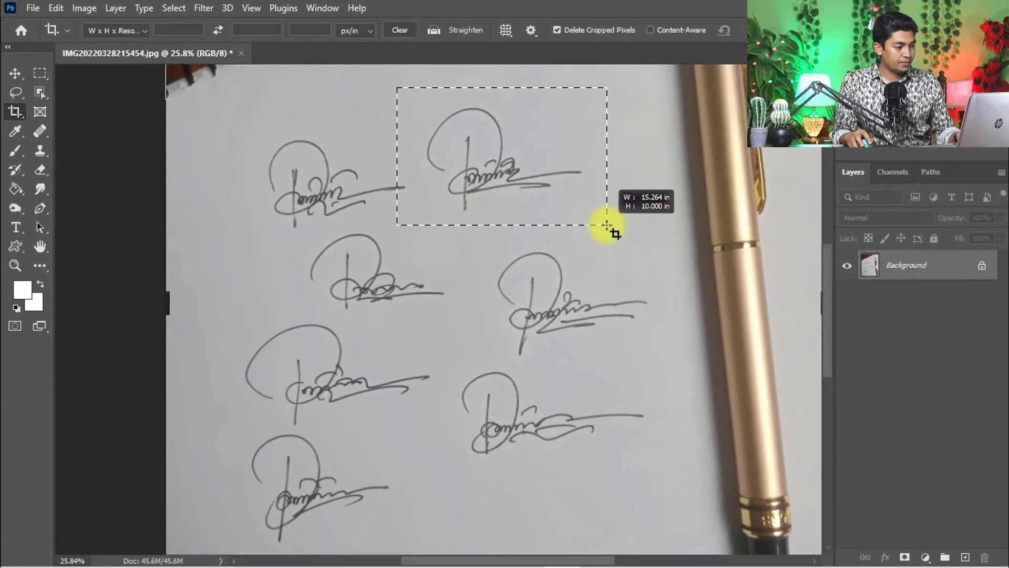
drag(607, 227, 607, 227)
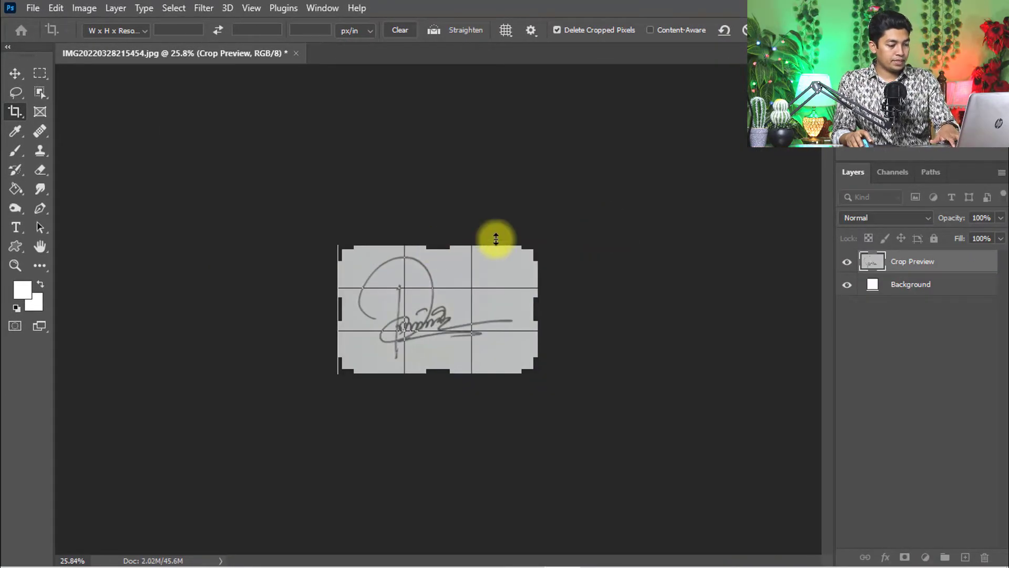
key(Return)
Display only the Red channel of the cropped image.
key(ctrl+0)
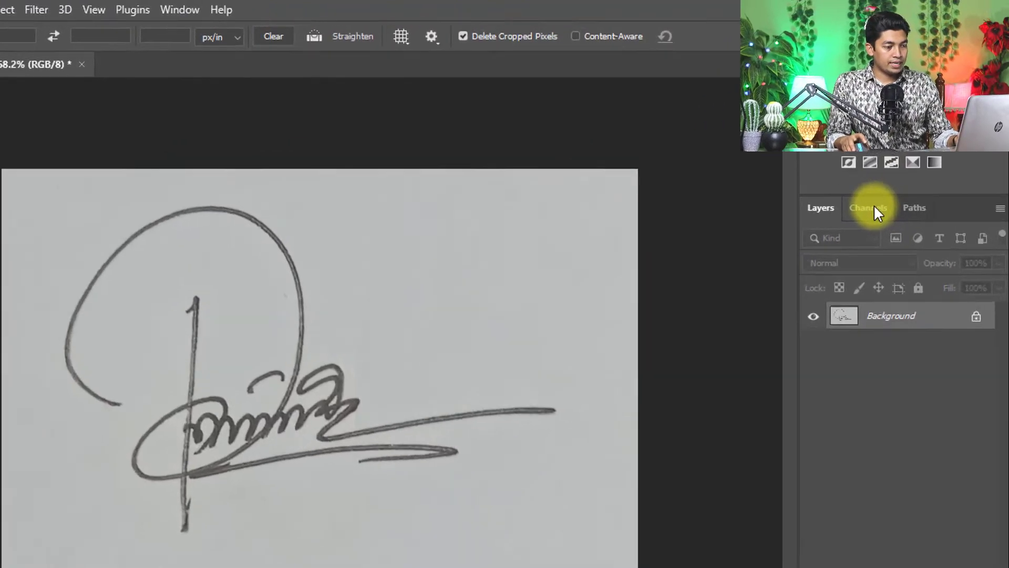
click(871, 209)
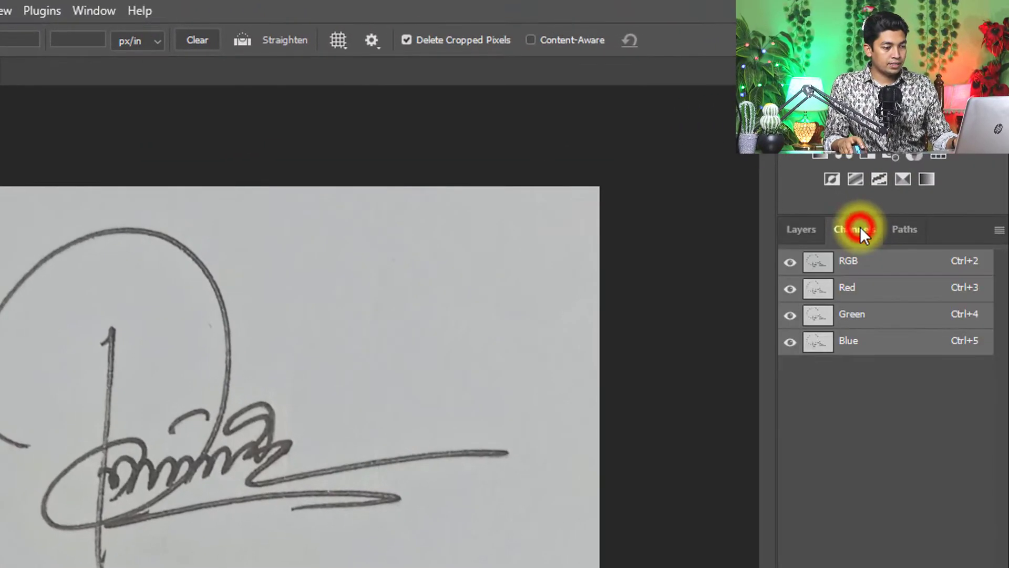
click(882, 291)
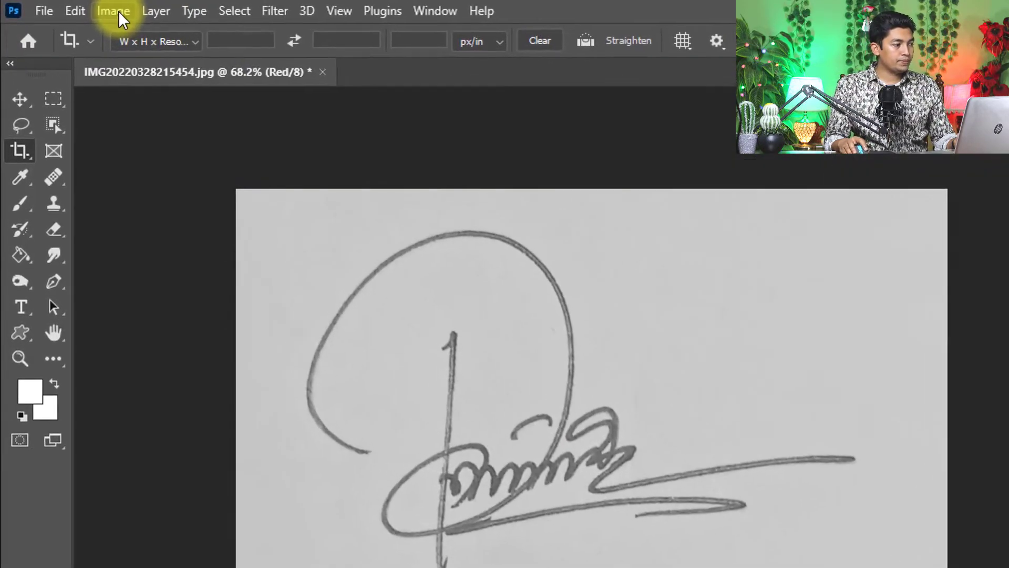
Apply Levels, moving the black point right and white point left, to get a black signature on white.
click(84, 8)
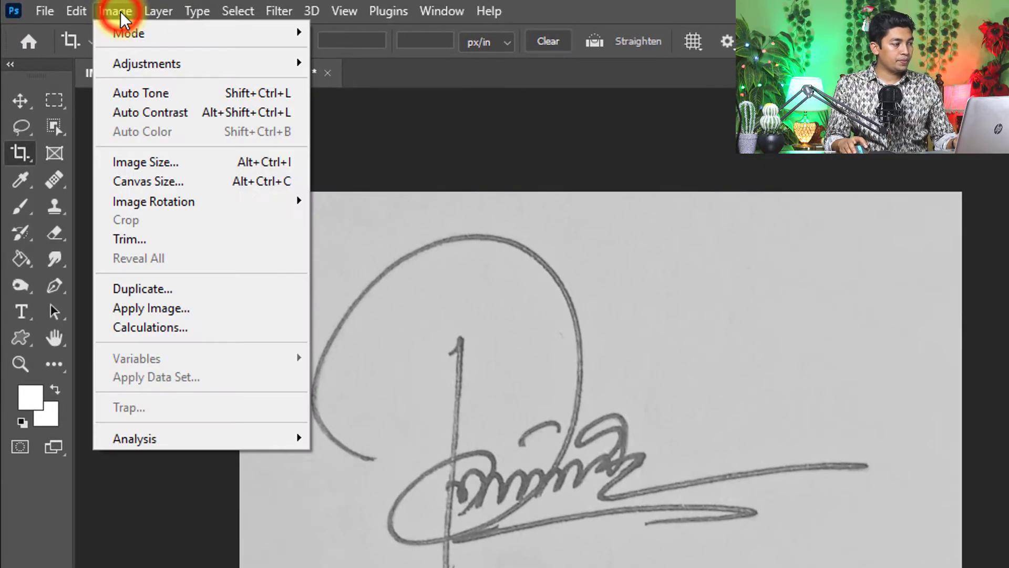
mouse_move(147, 63)
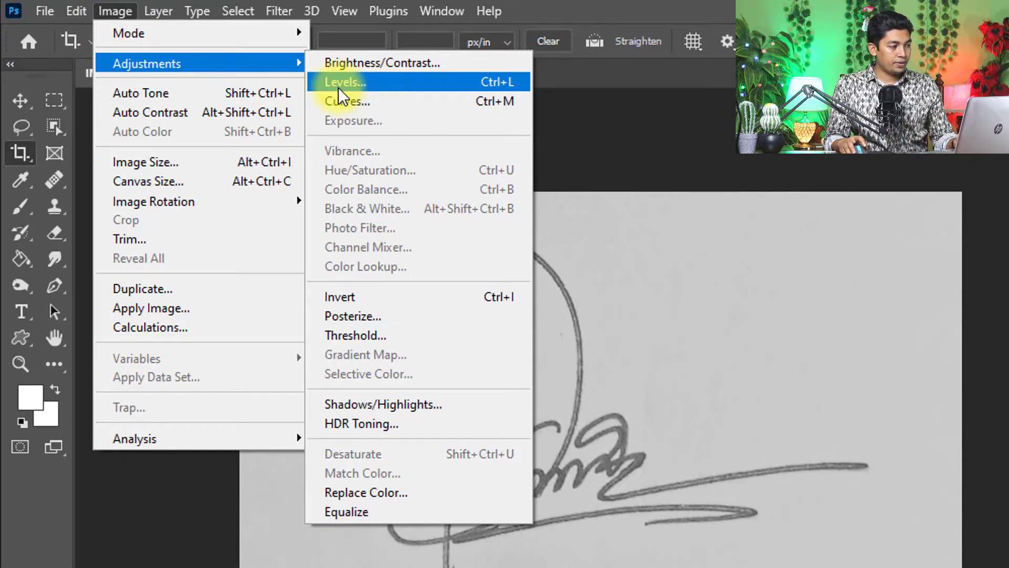
click(408, 87)
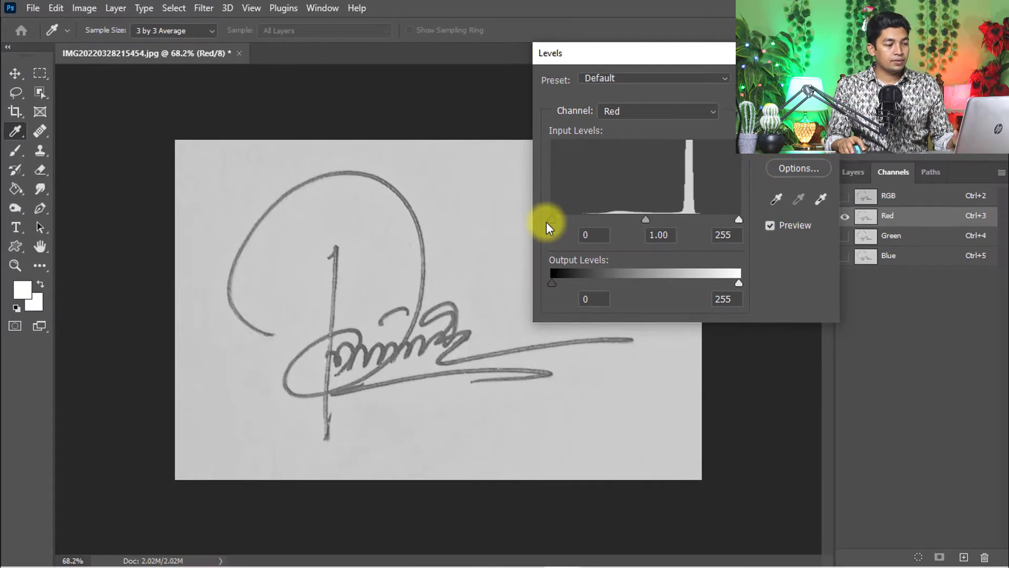
drag(551, 220, 607, 220)
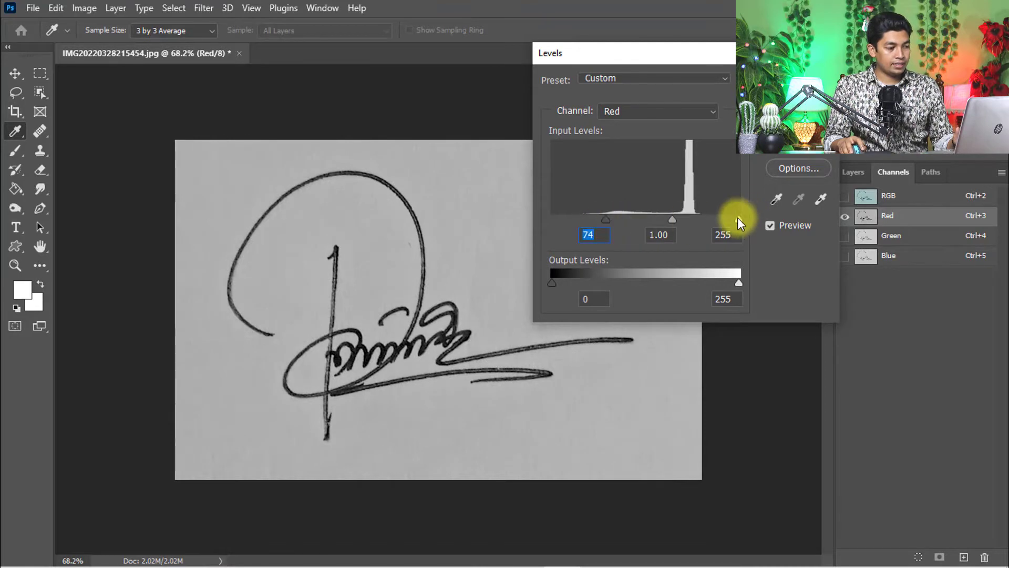
drag(739, 219, 676, 217)
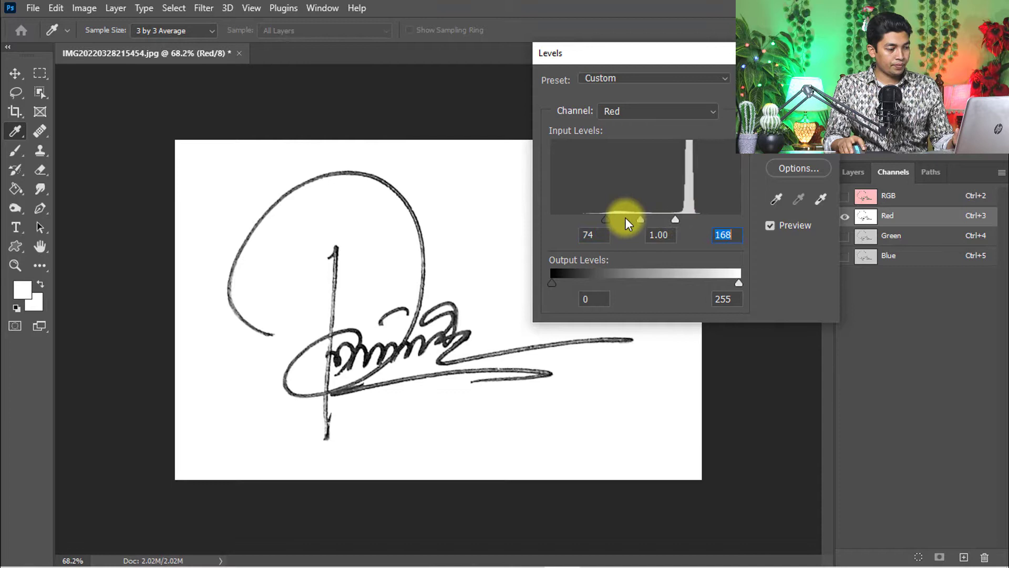
mouse_move(605, 219)
mouse_down()
mouse_move(674, 221)
mouse_move(632, 222)
mouse_up()
click(792, 81)
key(c)
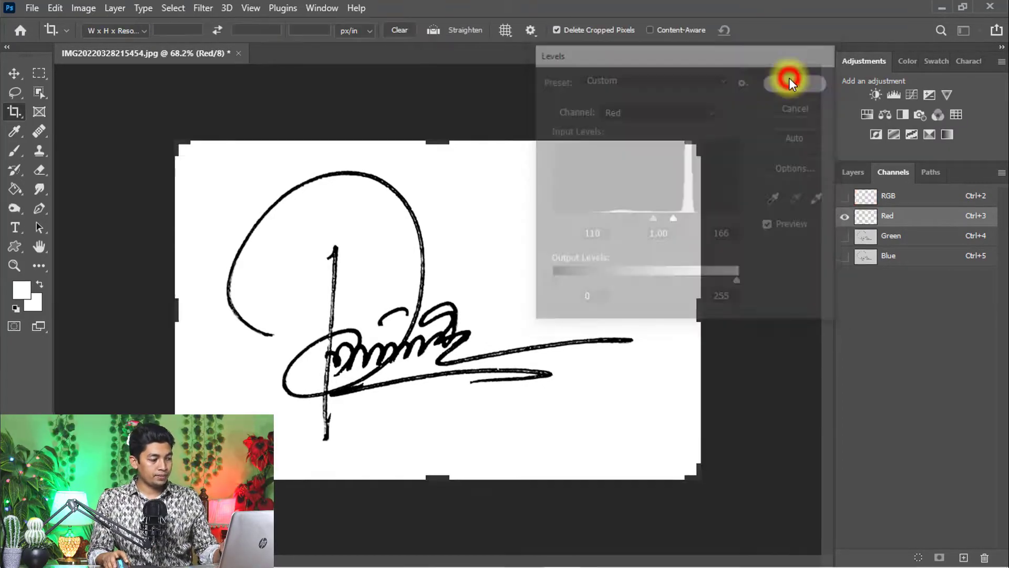
Load the Red channel as a selection and invert it onto the signature strokes.
key(ctrl)
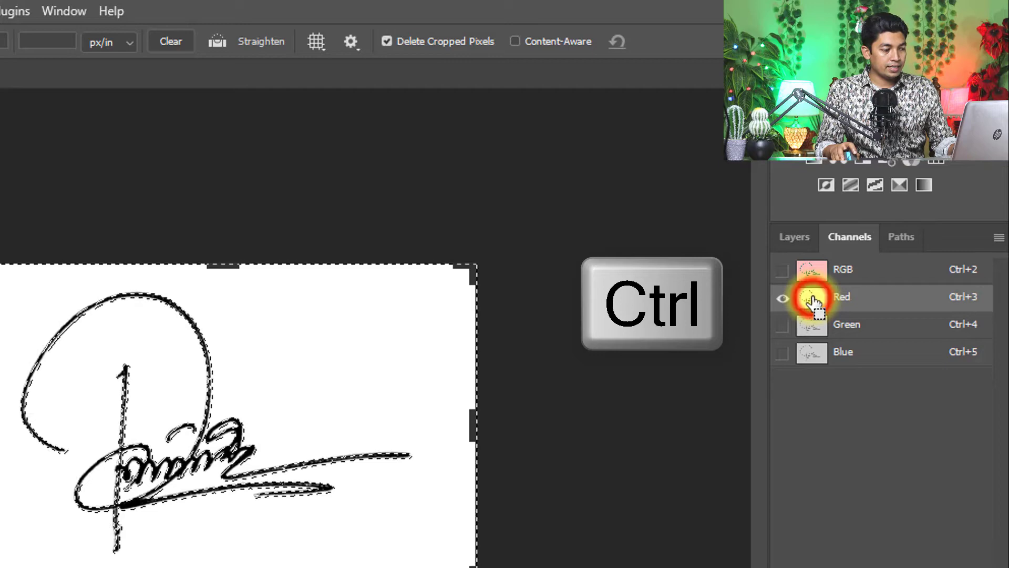
click(113, 371)
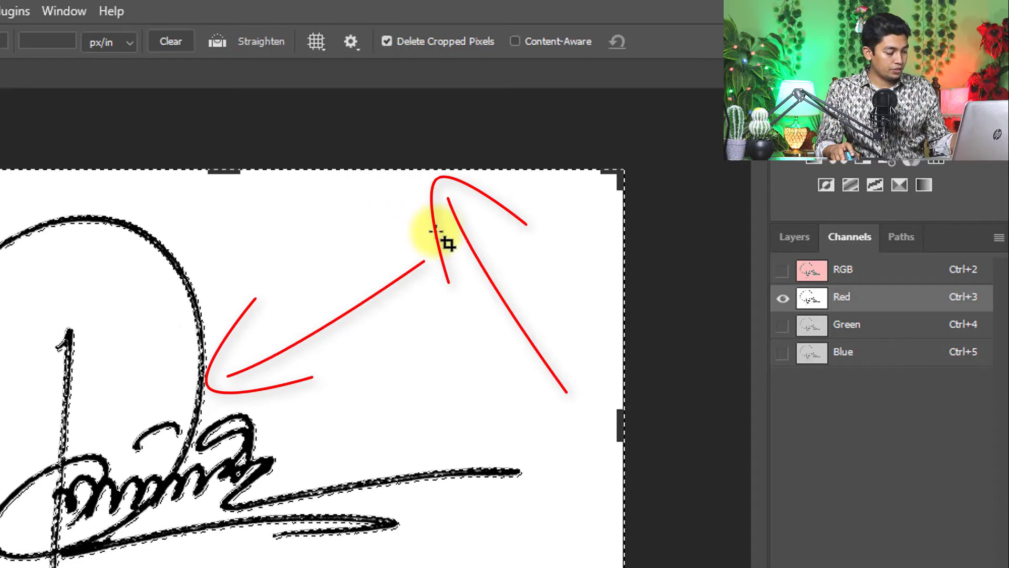
key(ctrl+shift+i)
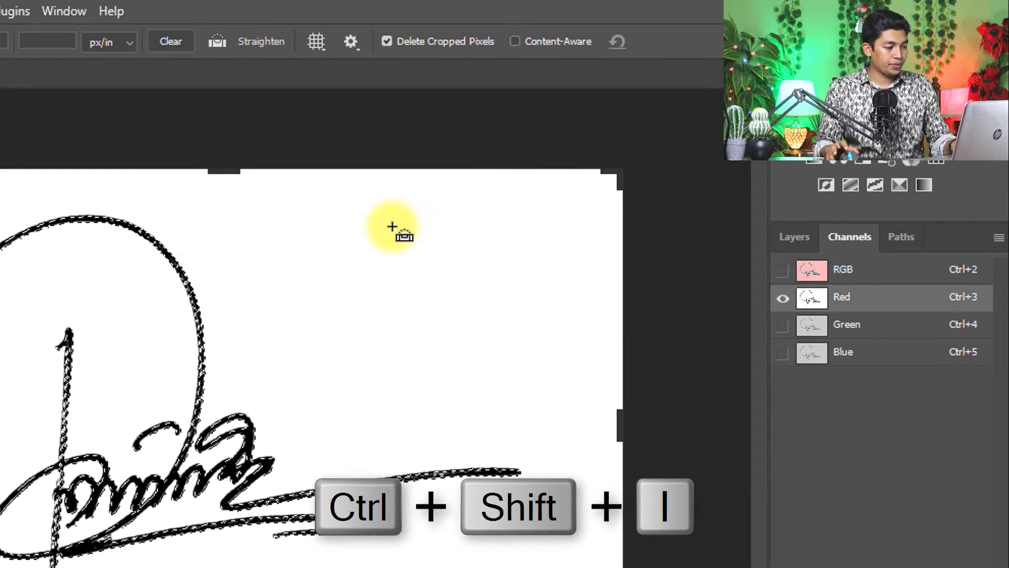
click(175, 354)
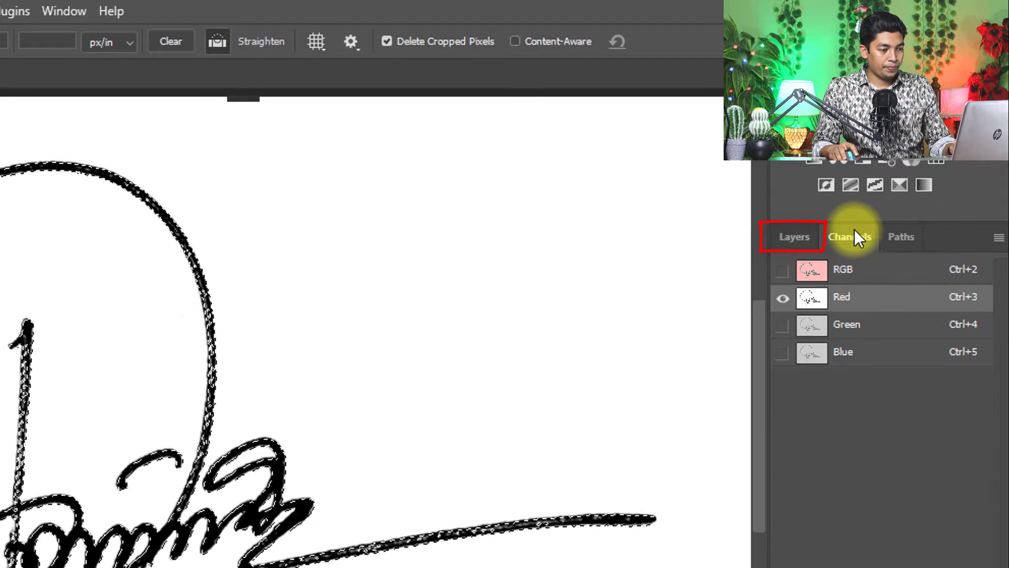
Convert the Background into an editable Layer 0 and hide it.
click(798, 236)
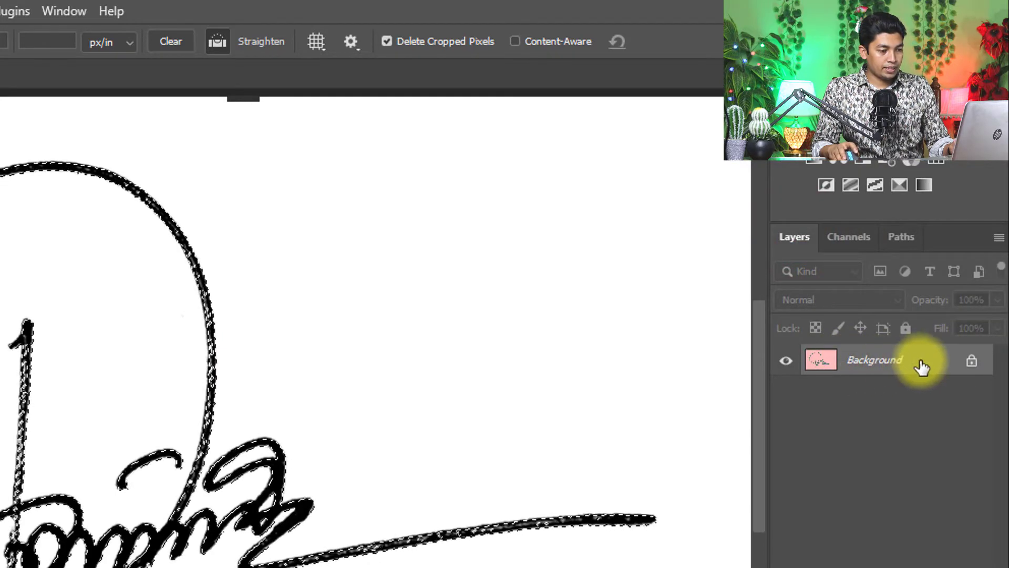
double_click(901, 361)
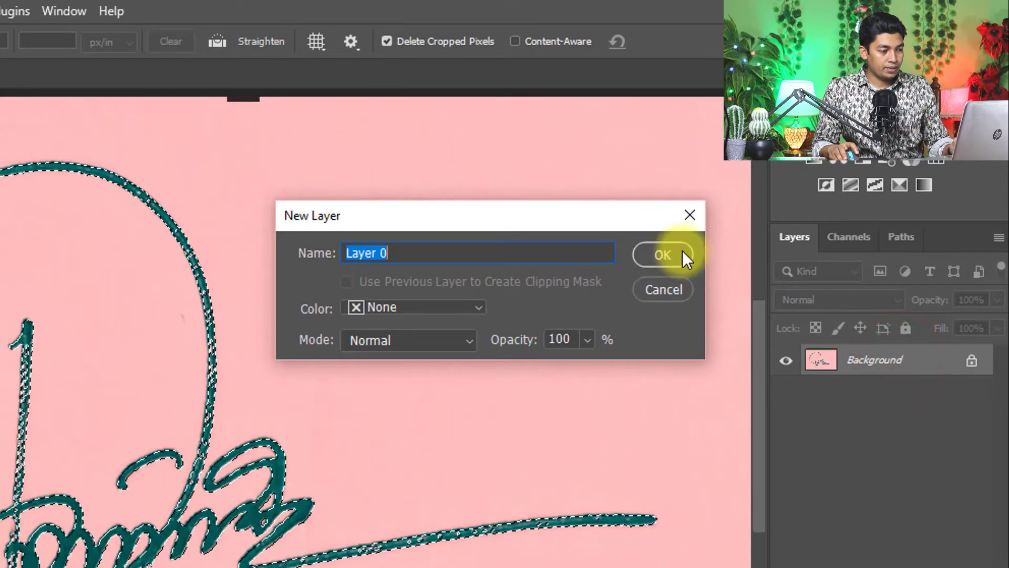
click(654, 250)
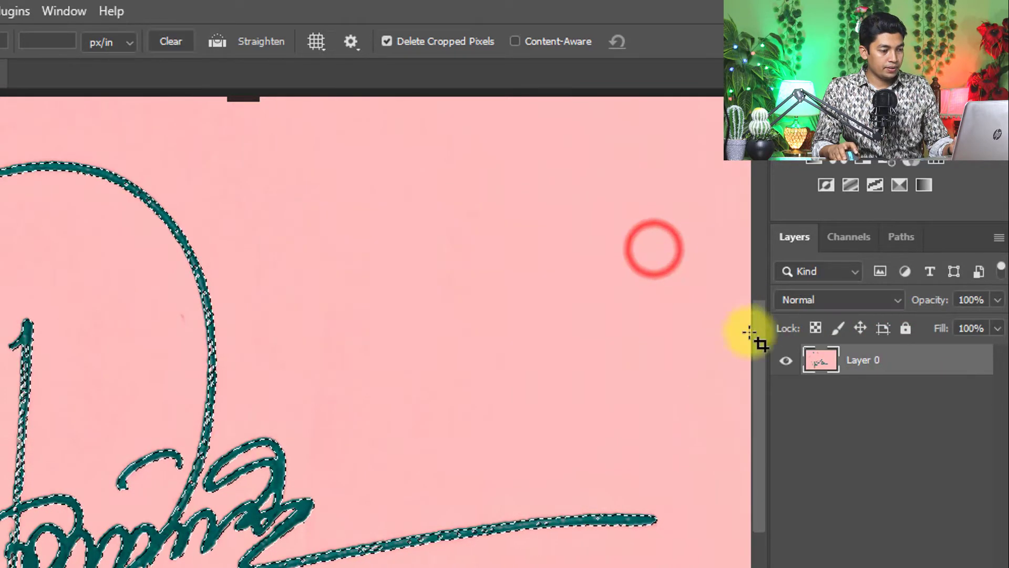
click(783, 366)
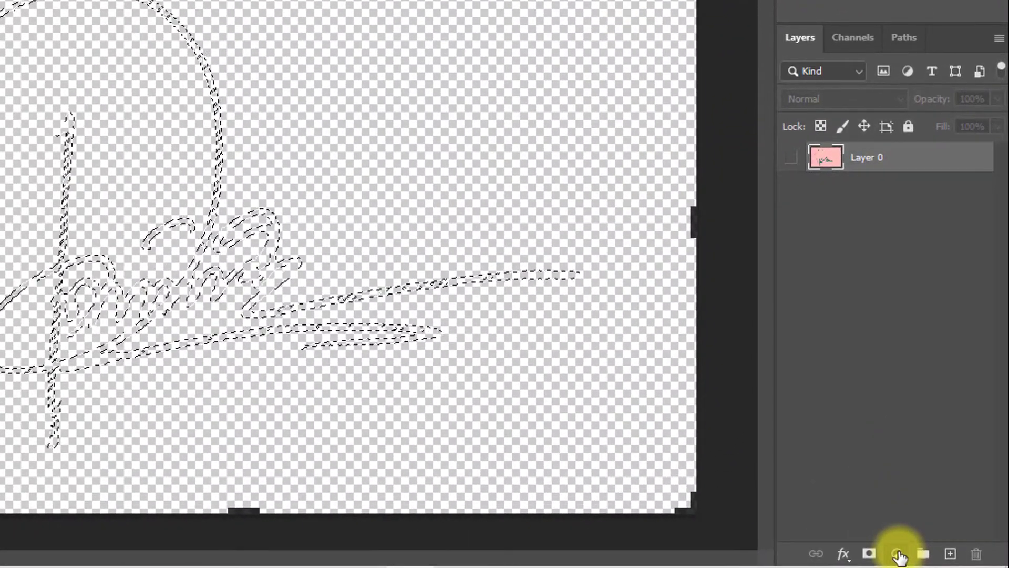
Add a black (000000) Solid Color fill layer for the signature.
click(913, 556)
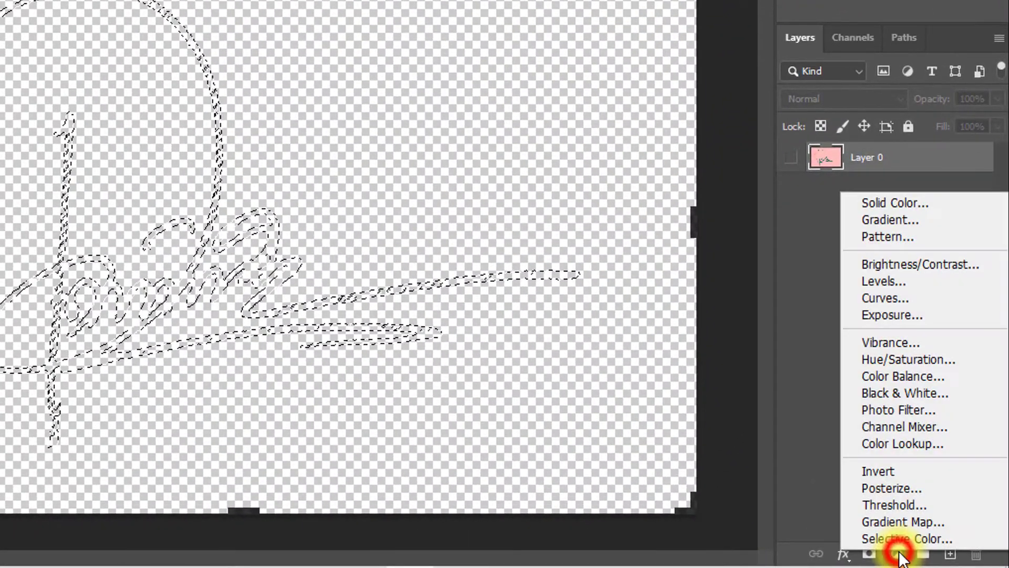
click(898, 208)
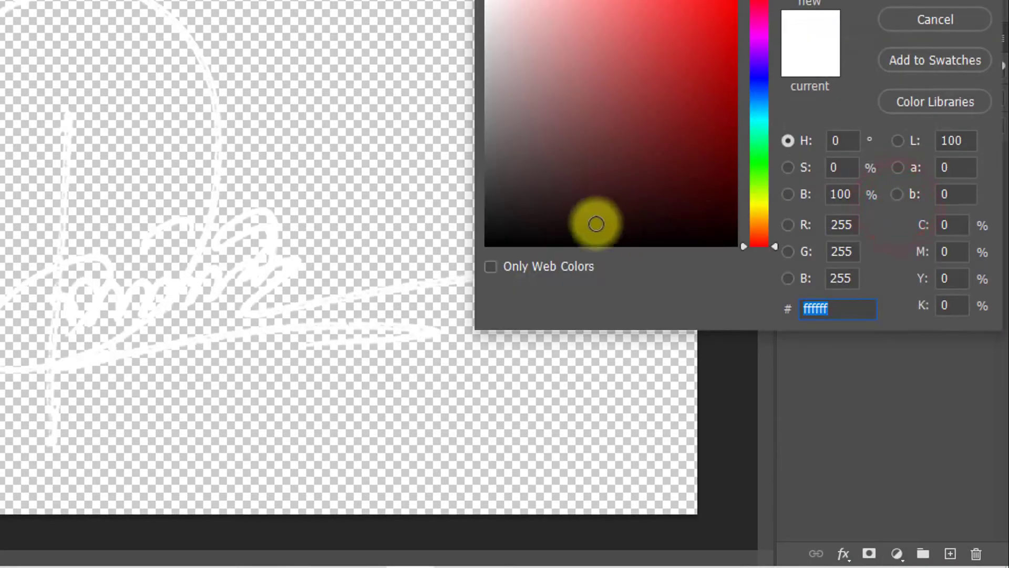
text(000000)
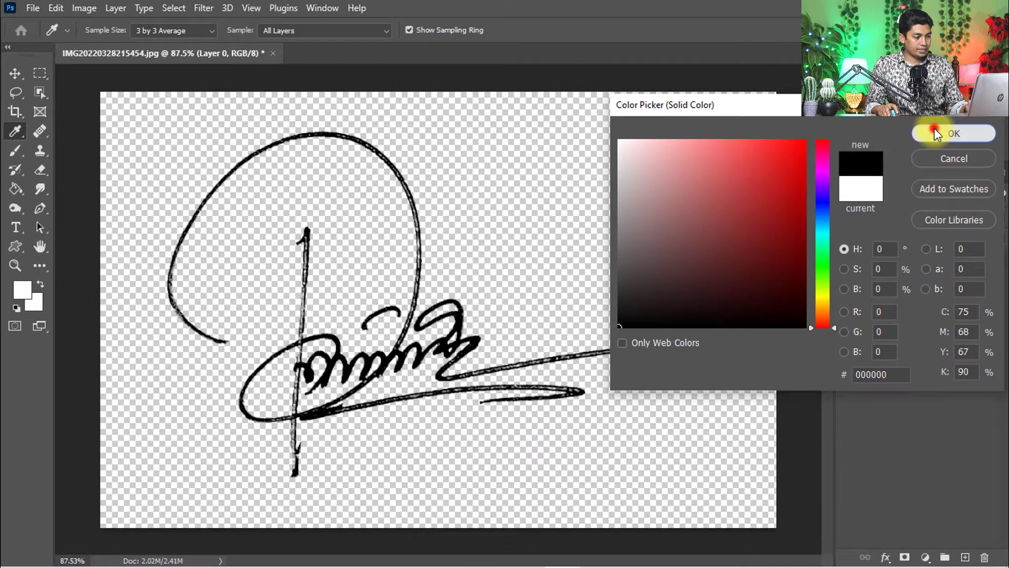
click(936, 135)
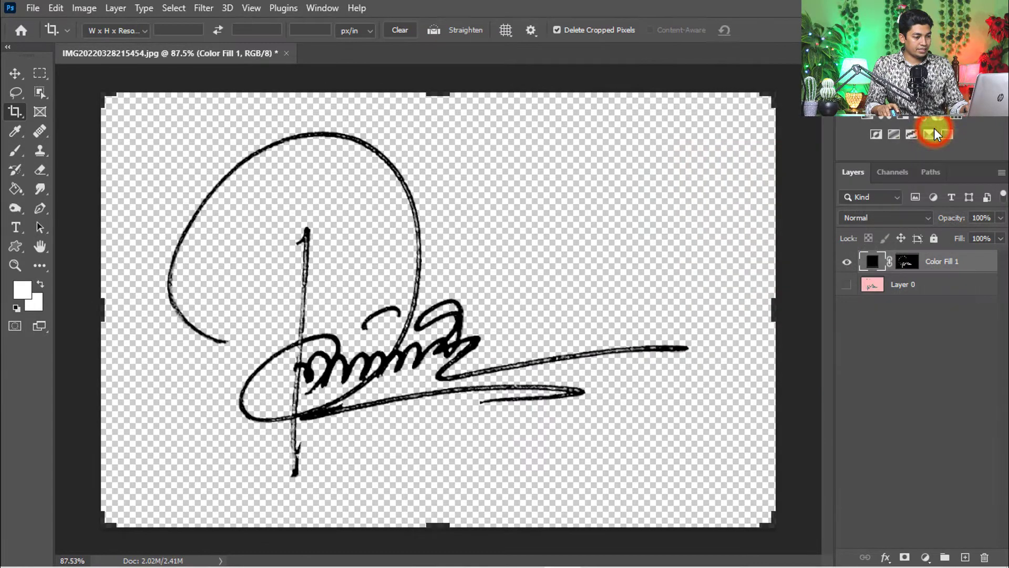
Add a white Solid Color fill layer above Layer 0, behind the signature.
click(908, 287)
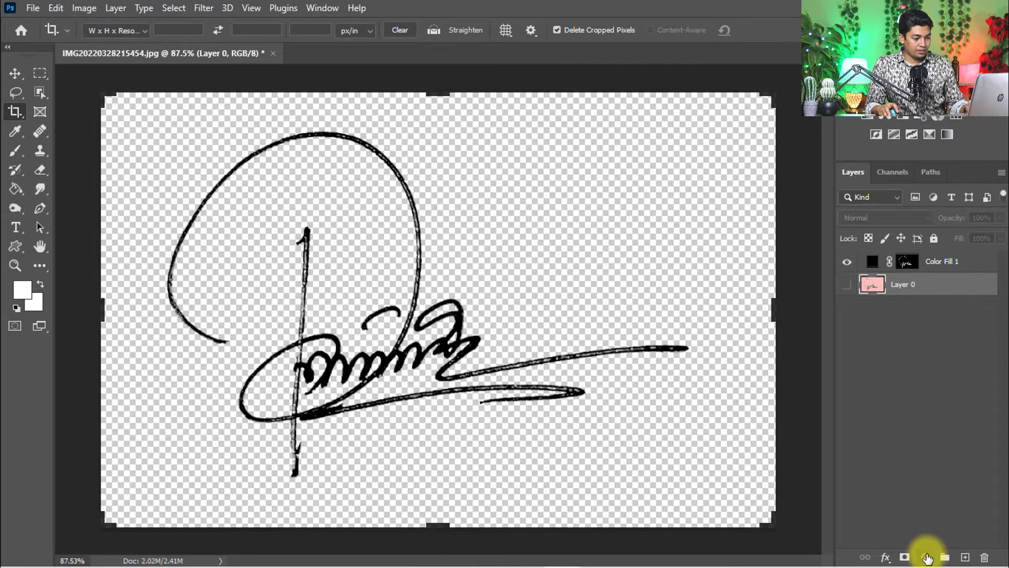
click(928, 558)
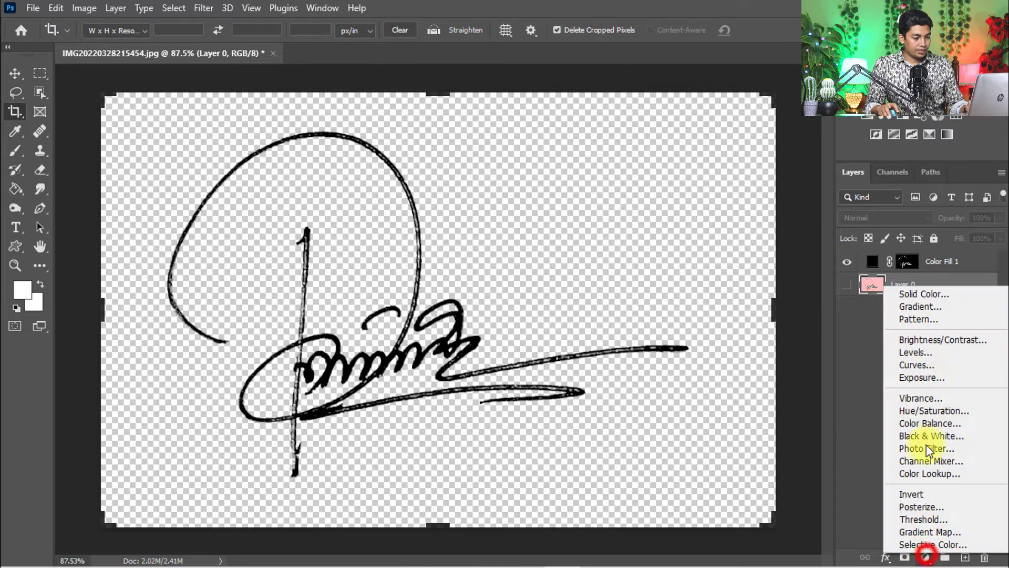
click(930, 294)
click(725, 163)
click(936, 132)
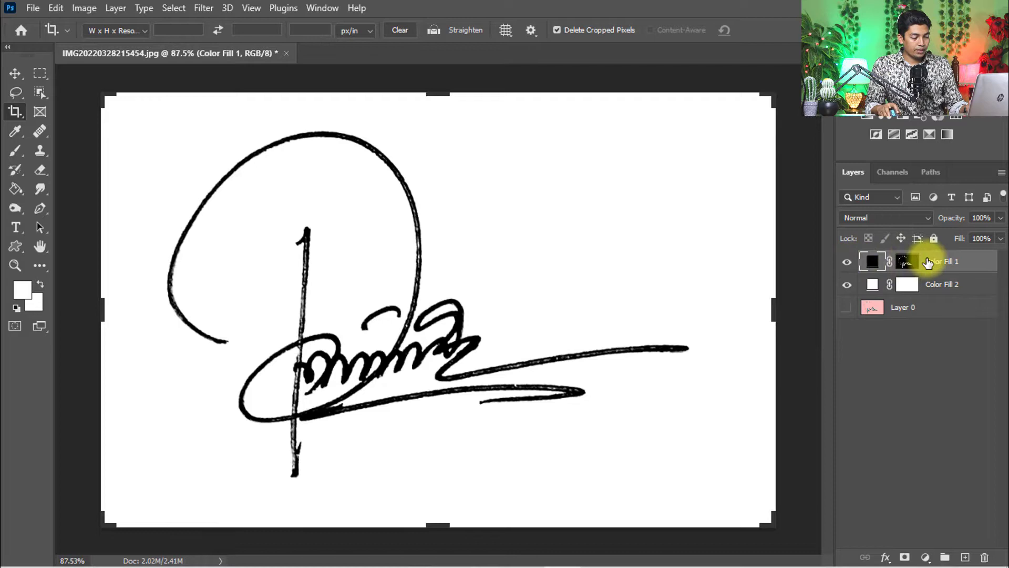
Change the Color Fill 1 colour to orange, then open the flower photo.
double_click(875, 264)
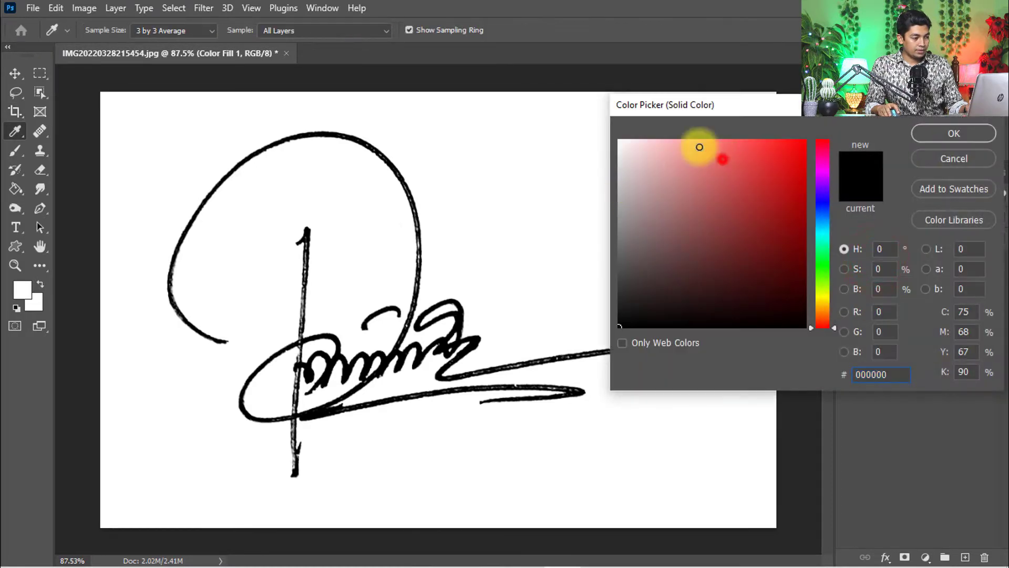
click(722, 160)
drag(762, 140, 812, 135)
drag(794, 169, 806, 194)
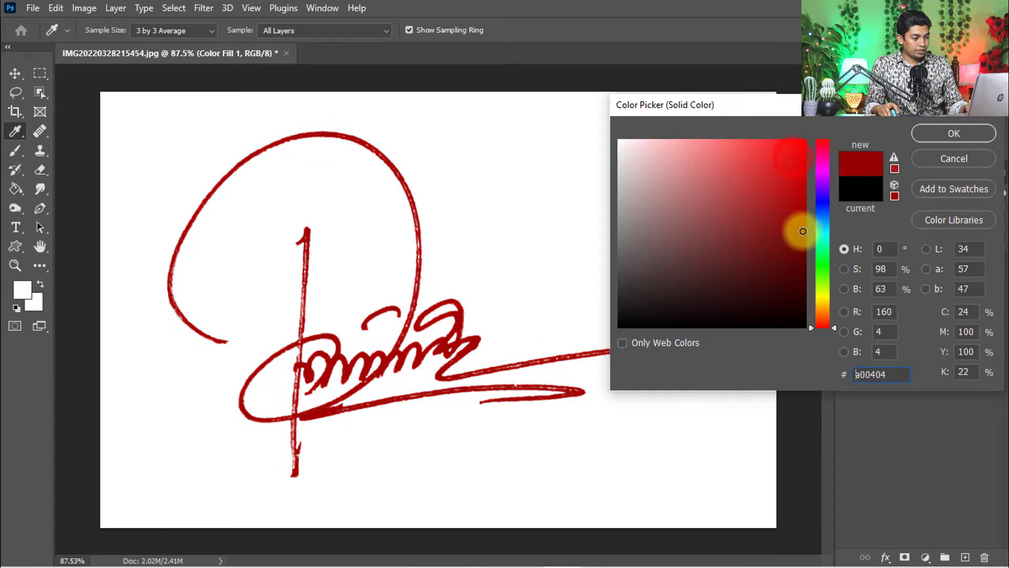
drag(826, 156, 821, 314)
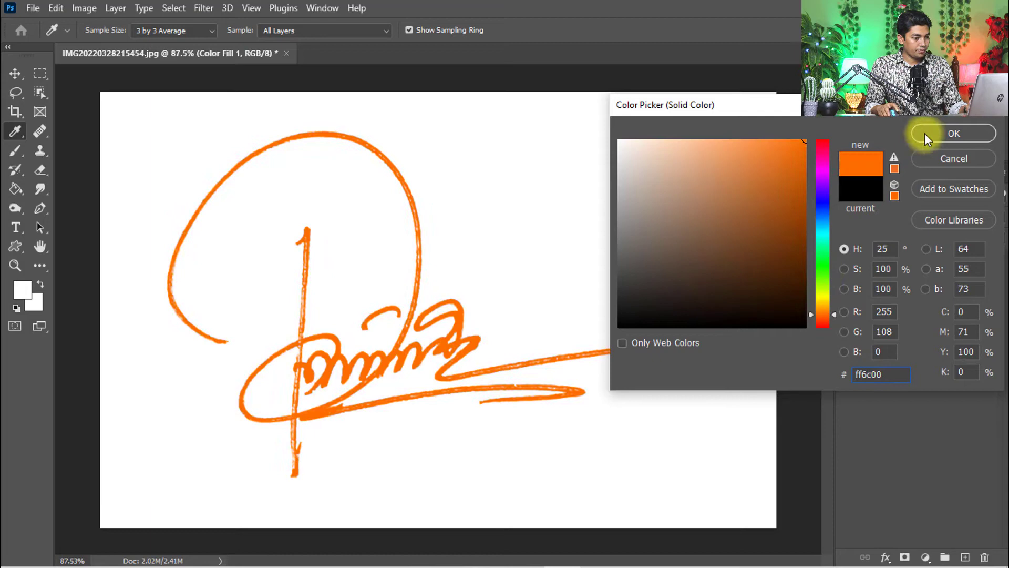
click(928, 139)
key(c)
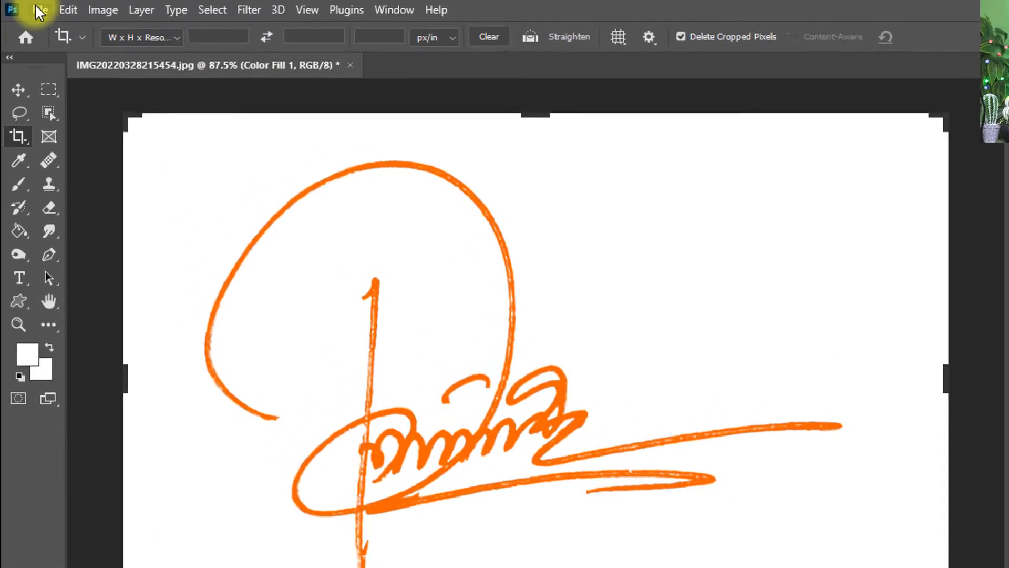
click(32, 8)
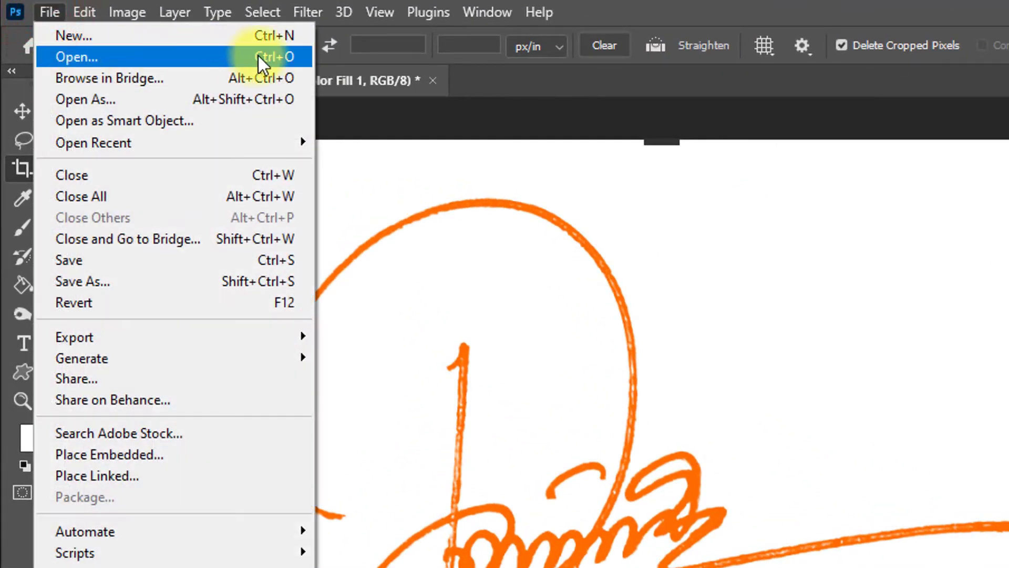
click(78, 60)
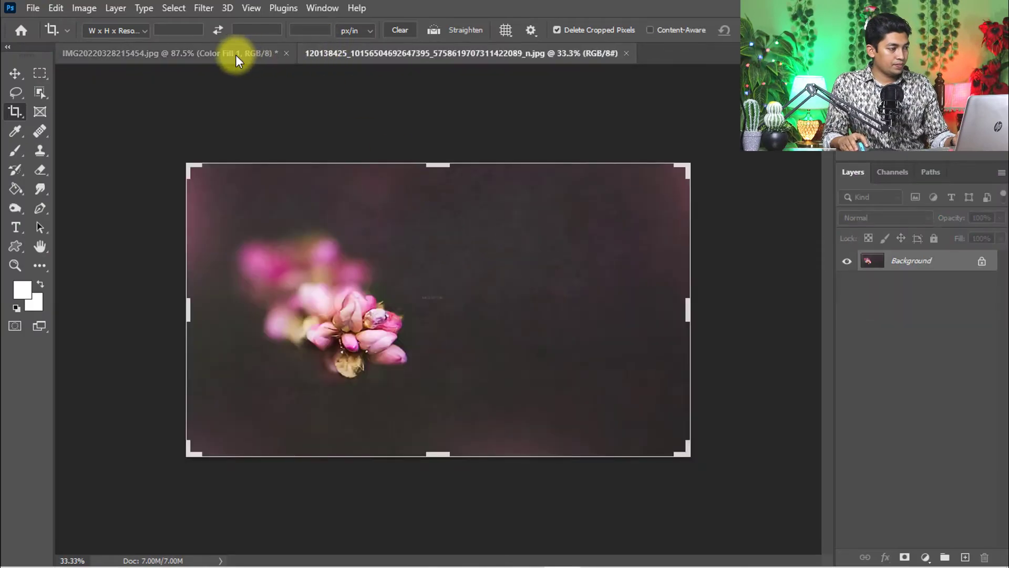
Drag the signature layer into the flower photo, right of the flowers.
click(236, 52)
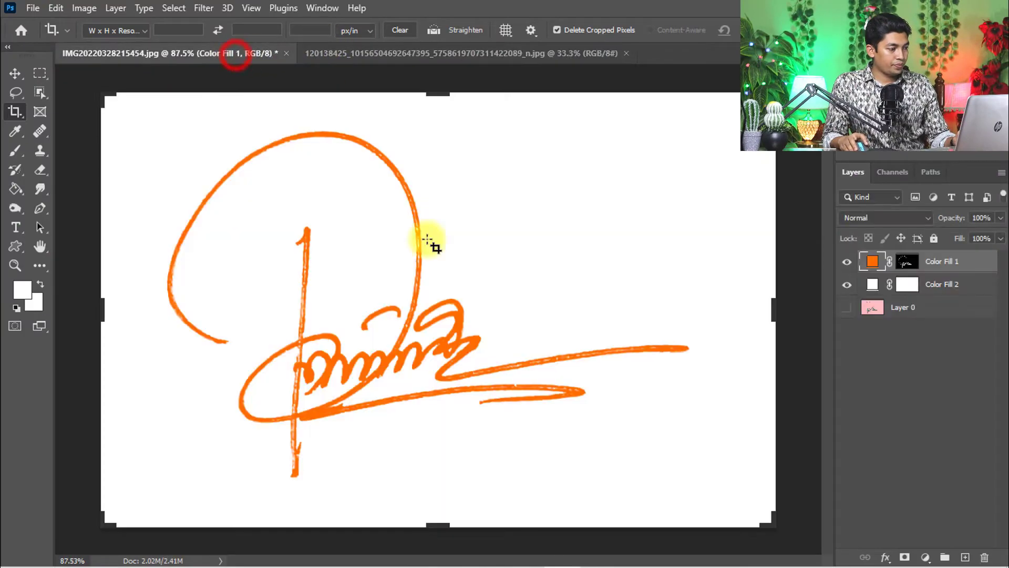
key(v)
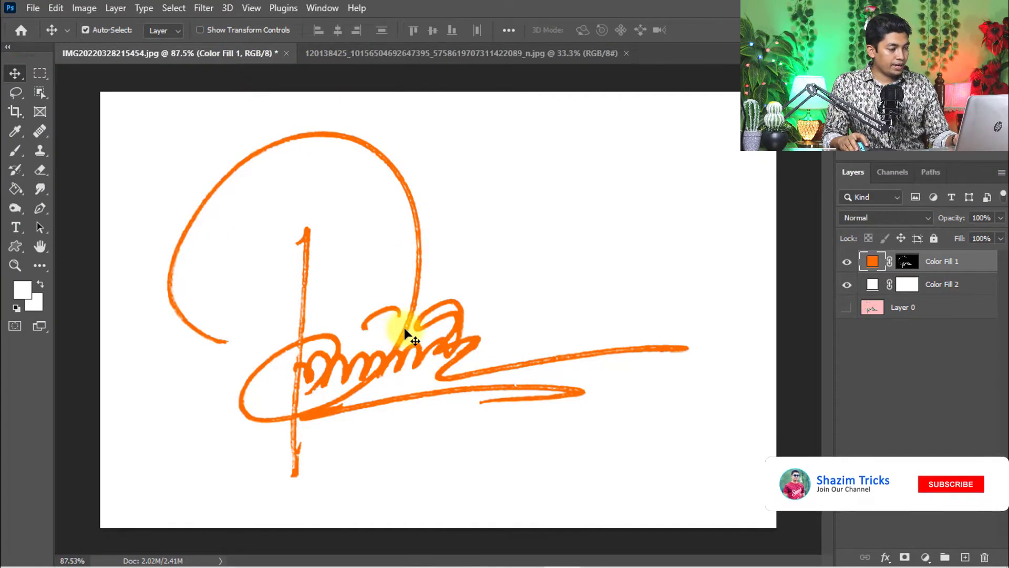
mouse_move(406, 329)
mouse_down()
mouse_move(420, 307)
mouse_move(473, 26)
mouse_up()
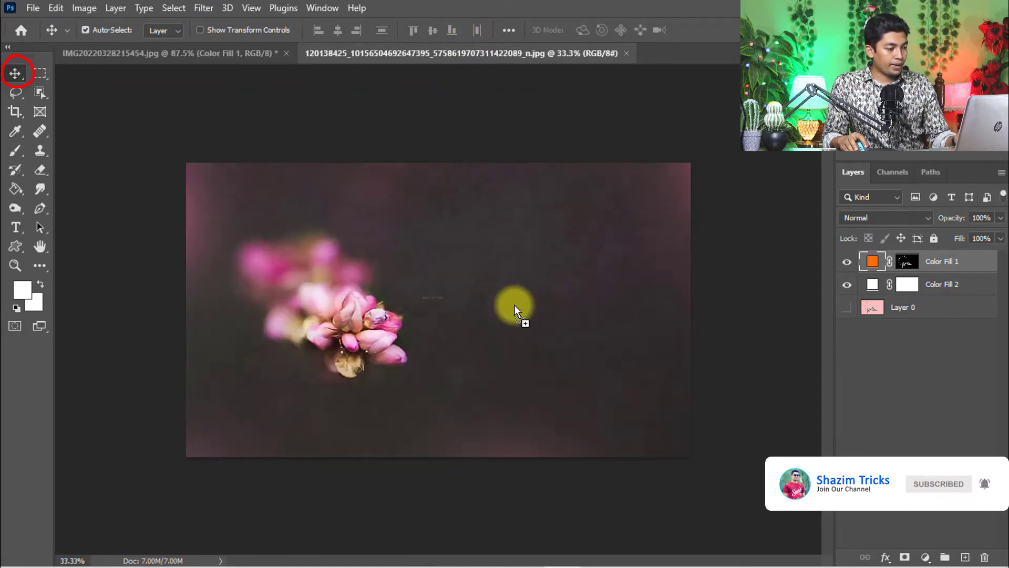
drag(514, 310, 480, 327)
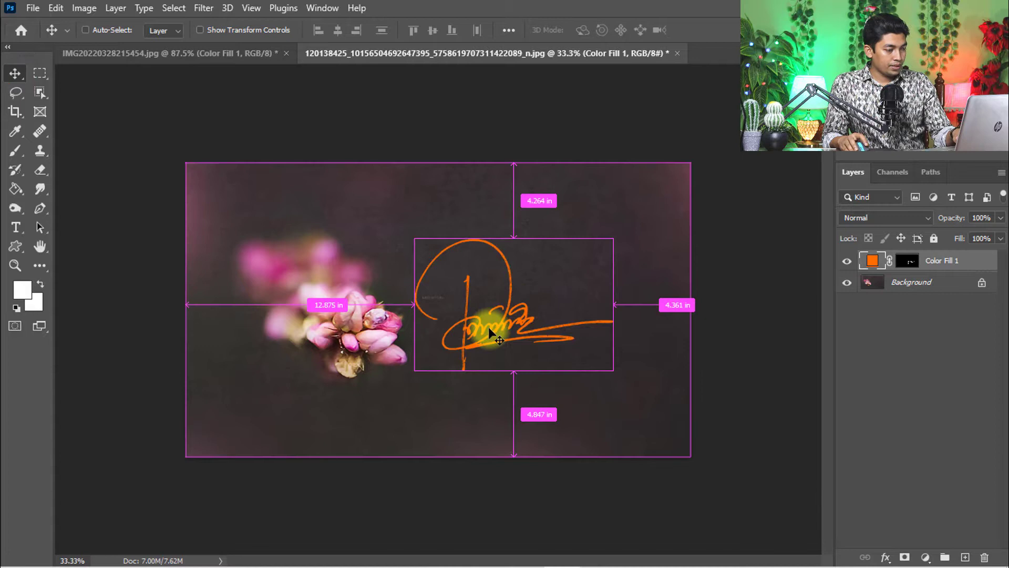
Enlarge the signature with Free Transform and shift it further right.
key(ctrl+t)
drag(613, 238, 629, 238)
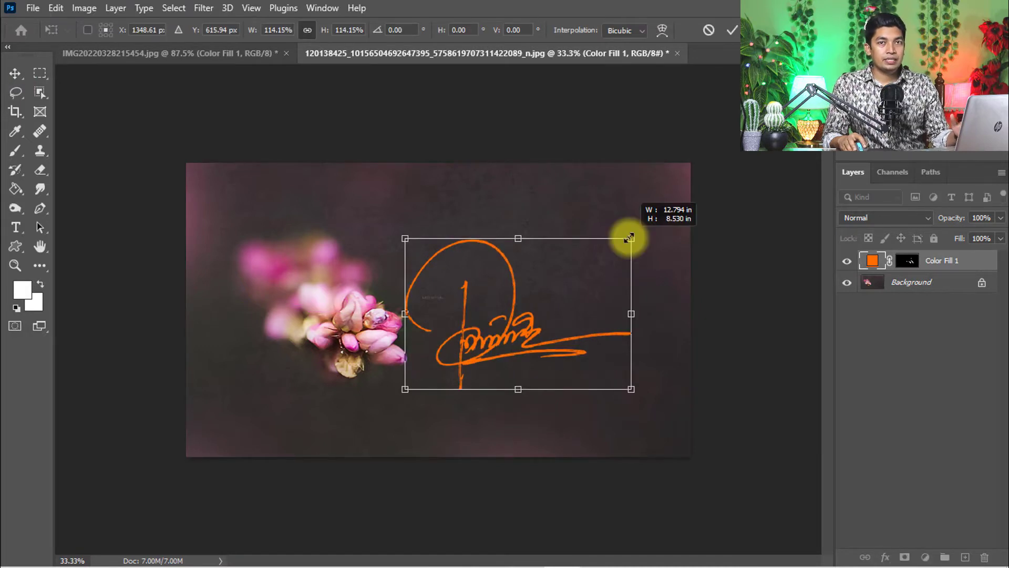
drag(629, 238, 649, 225)
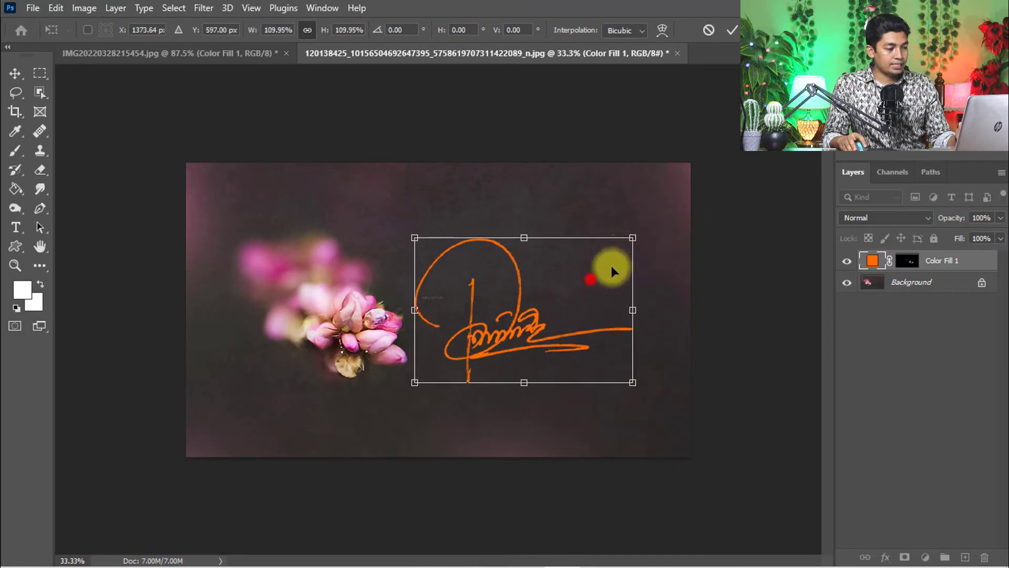
drag(597, 277, 628, 268)
key(Return)
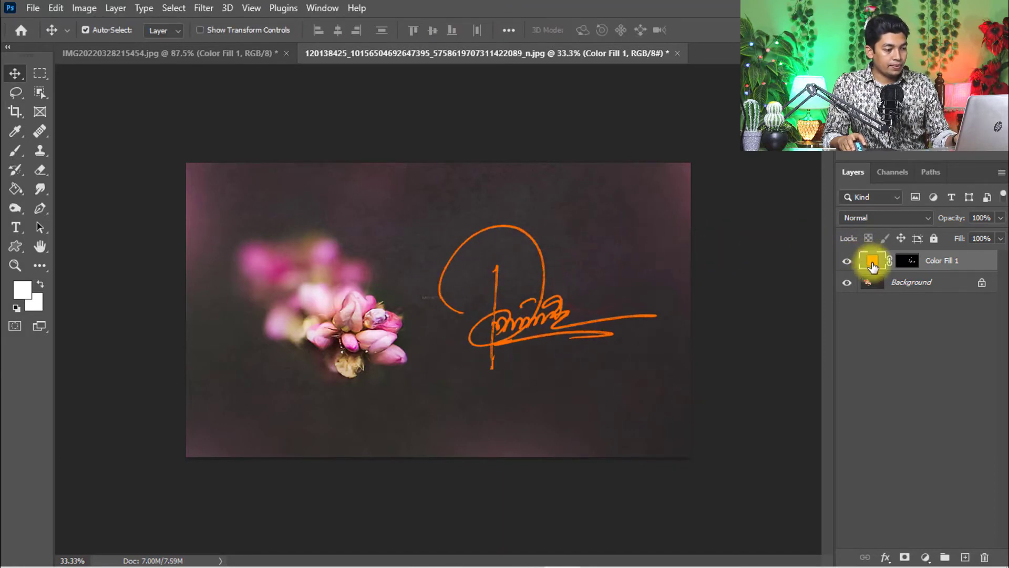
Change the signature fill colour to white.
double_click(872, 263)
mouse_move(766, 192)
mouse_down()
mouse_move(606, 132)
mouse_move(558, 127)
mouse_up()
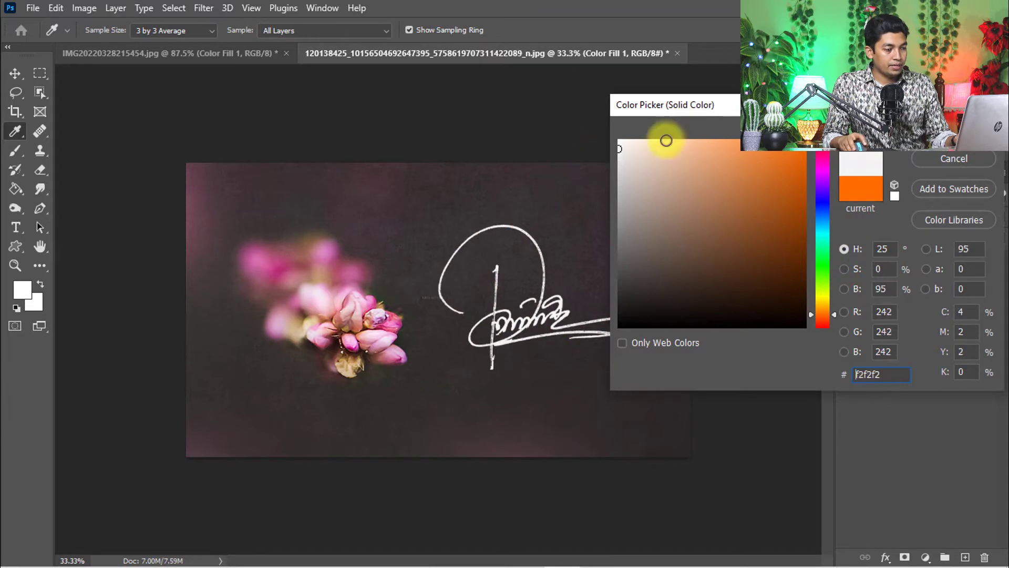
key(Return)
Reposition the signature and shrink it slightly with Free Transform.
drag(541, 371, 556, 321)
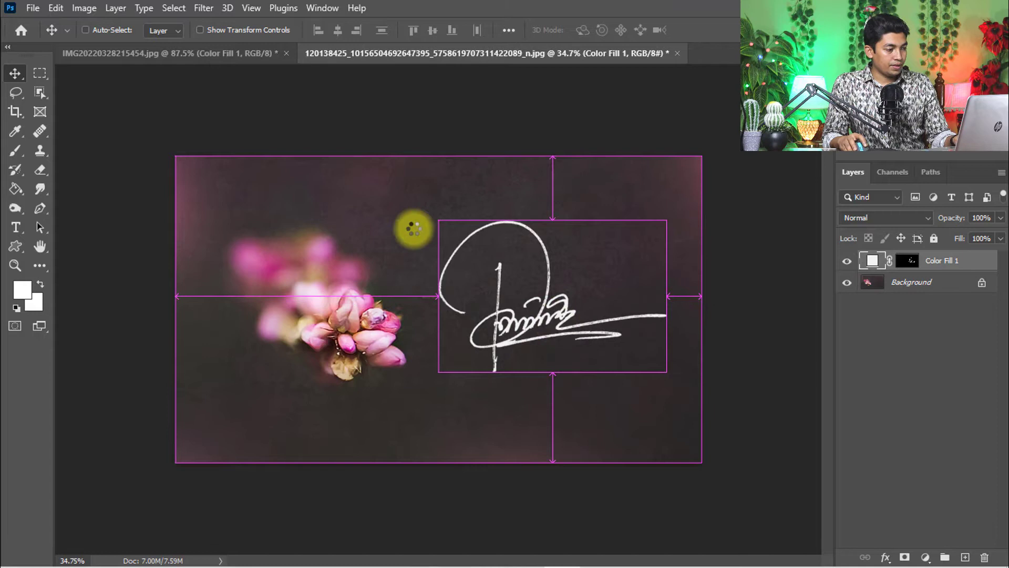
key(ctrl+t)
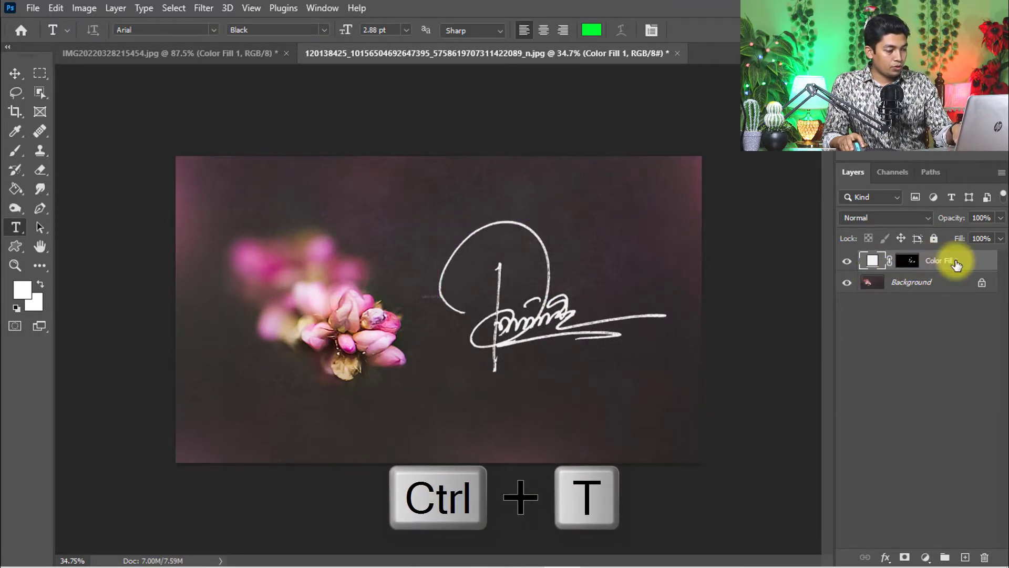
key(ctrl+t)
mouse_move(437, 219)
mouse_down()
mouse_move(433, 258)
mouse_move(488, 282)
mouse_up()
Commit the smaller signature, select the Color Fill 1 mask and switch to the Brush tool.
key(Return)
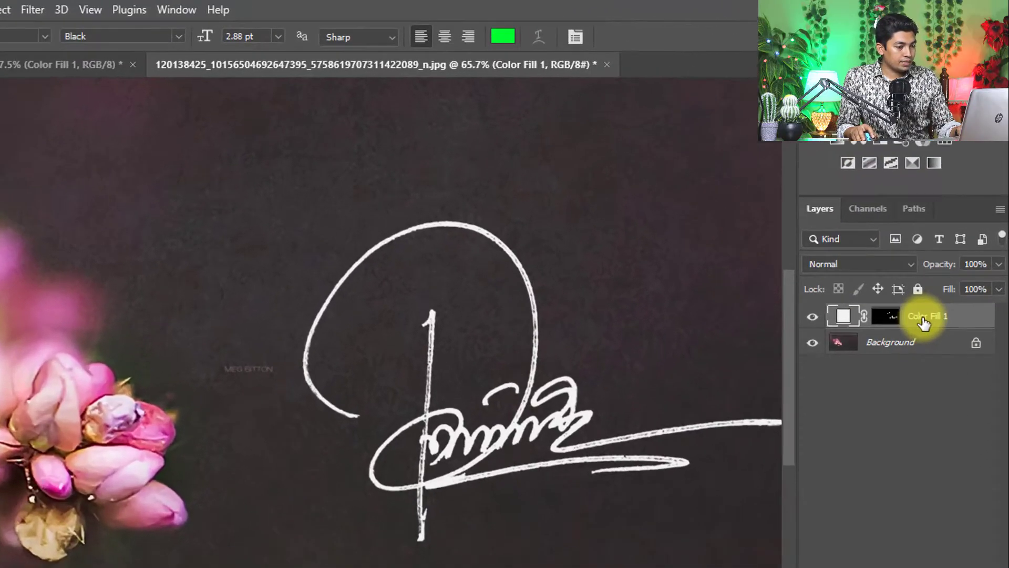
click(946, 261)
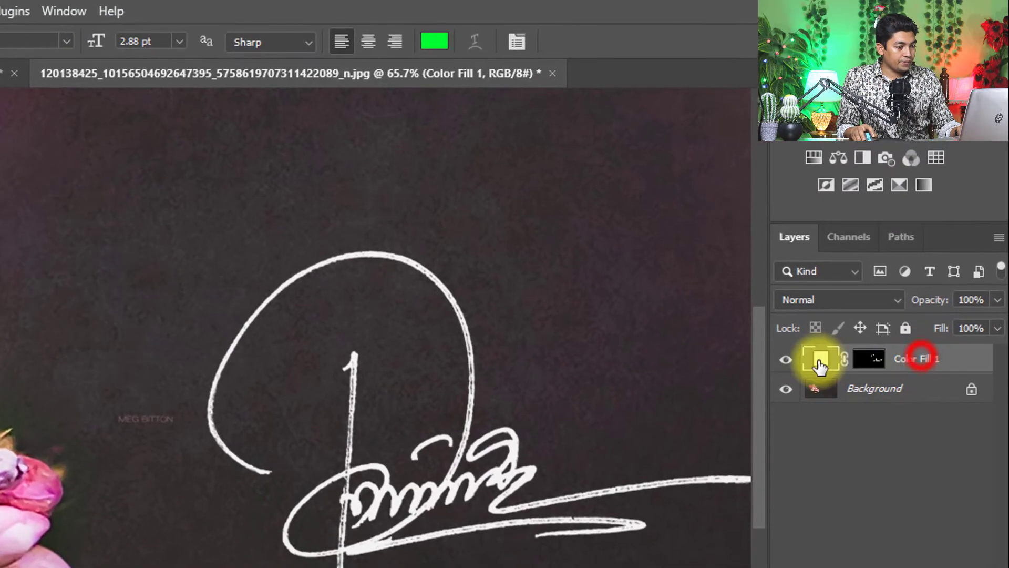
scroll(649, 352, down, 3)
key(b)
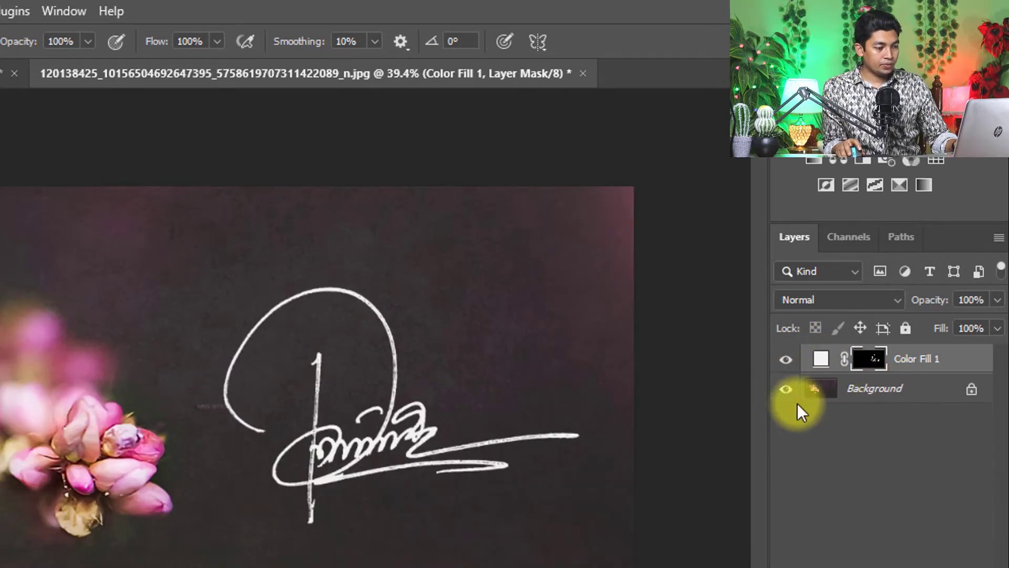
Hide the flower background, load the Color Fill 1 mask as a selection, and retarget the fill.
click(786, 390)
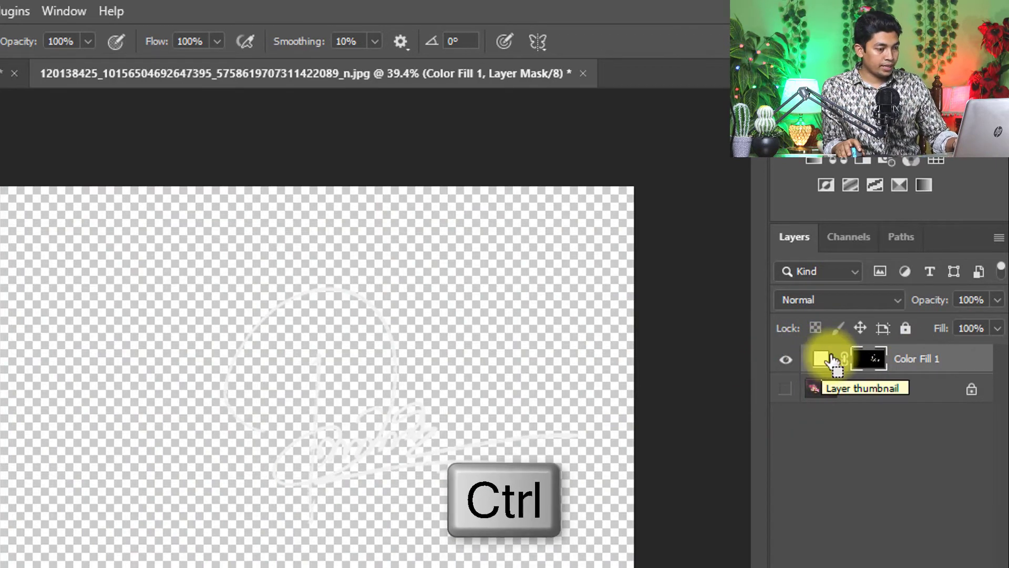
ctrl+click(871, 361)
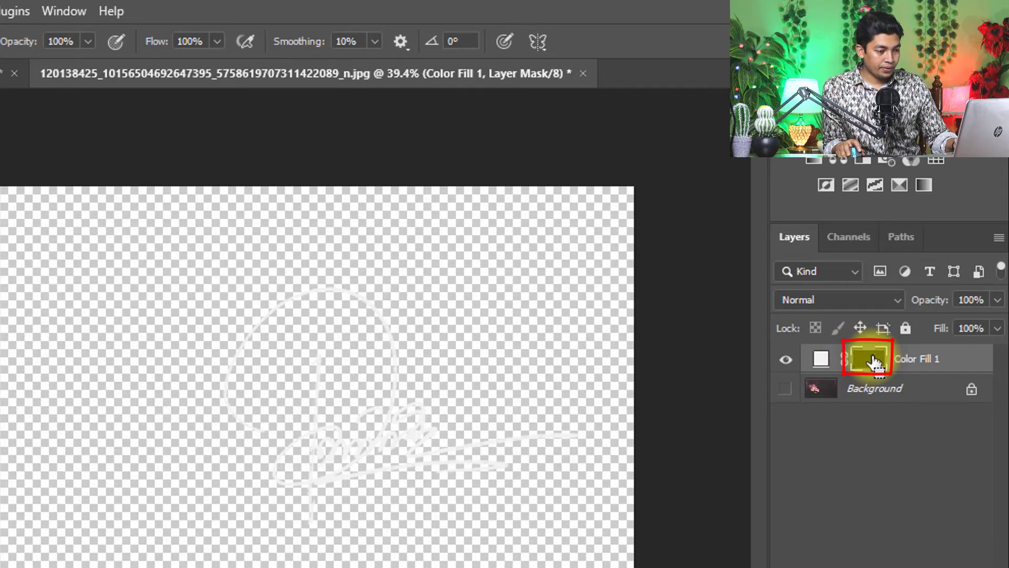
ctrl+click(874, 362)
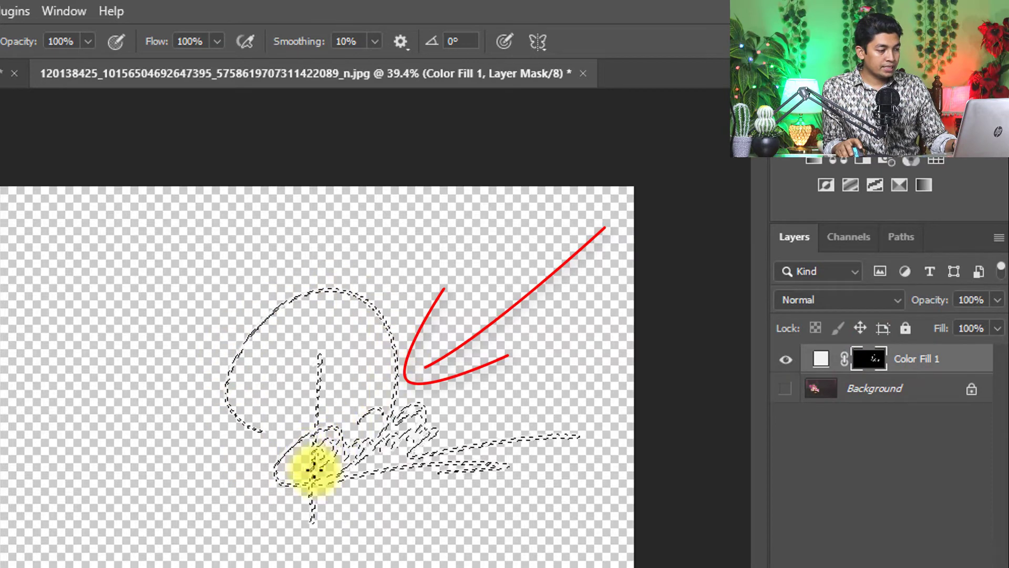
click(820, 358)
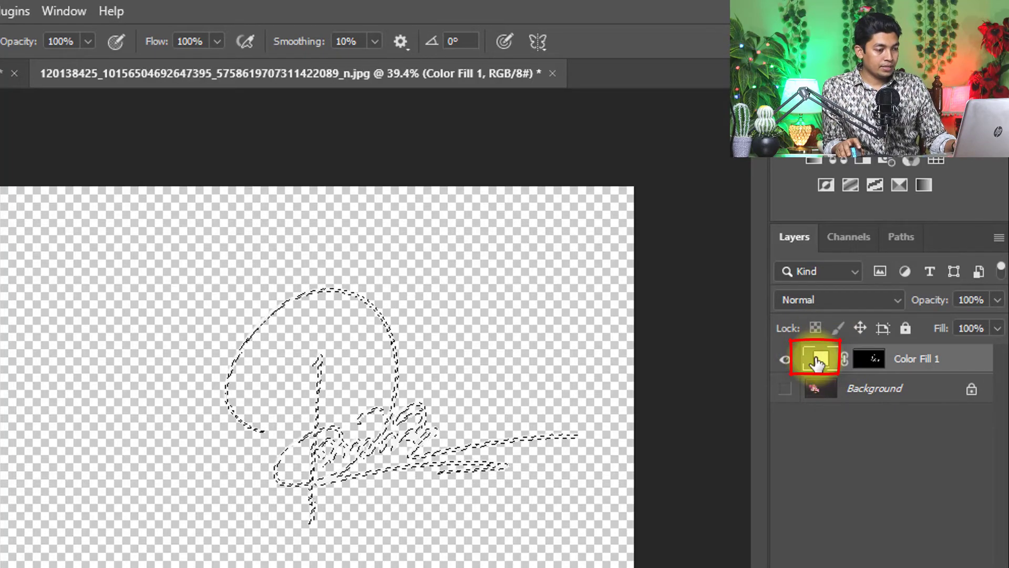
double_click(824, 355)
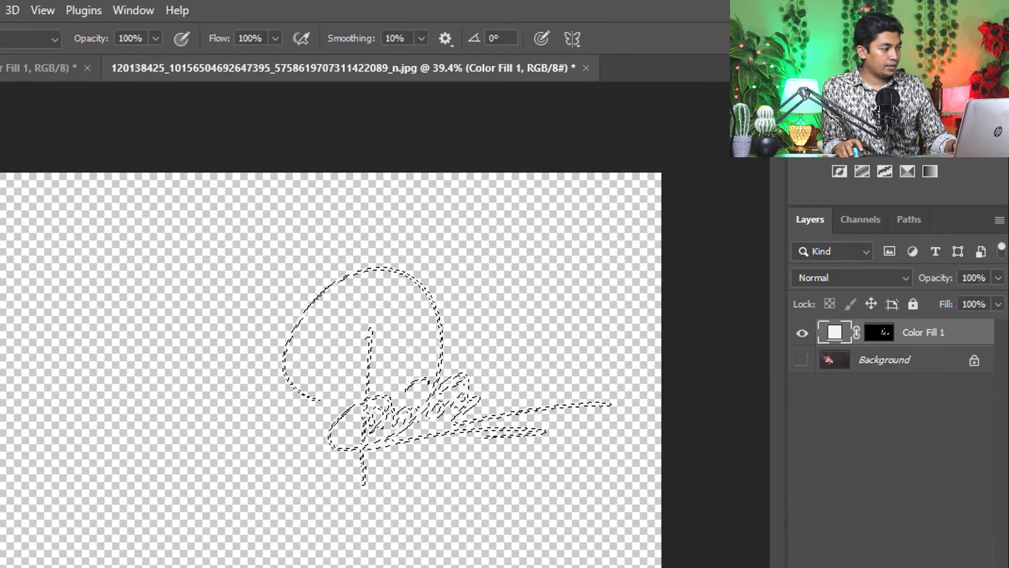
Define a new brush preset named 'Digital Signature' from the selected signature.
click(72, 11)
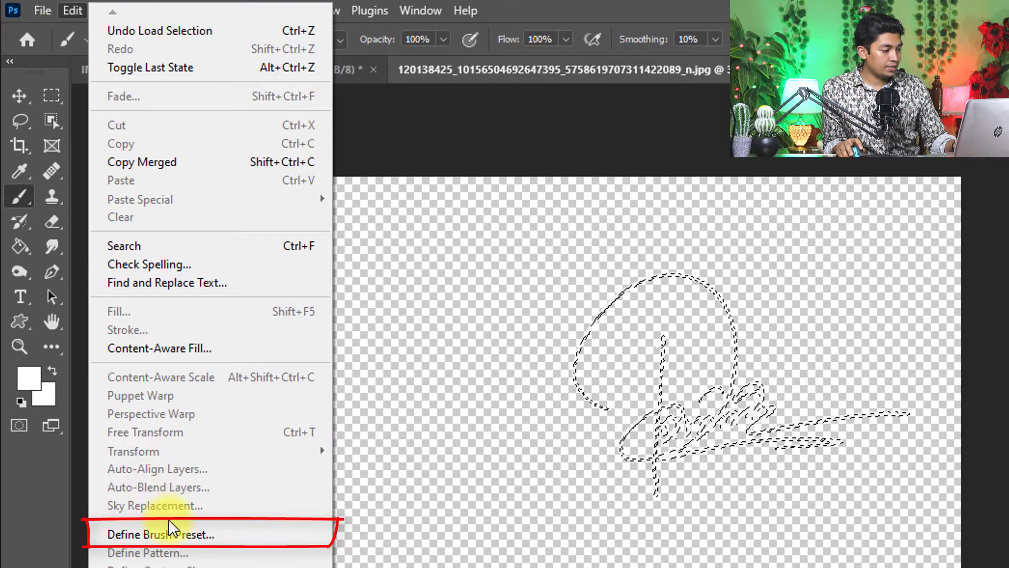
click(168, 528)
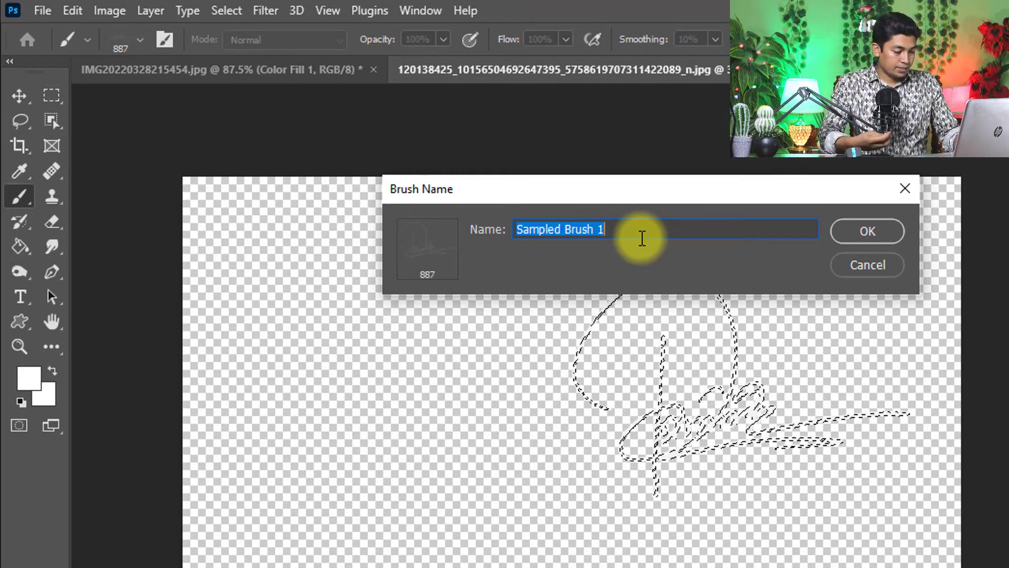
text(Digital Signature)
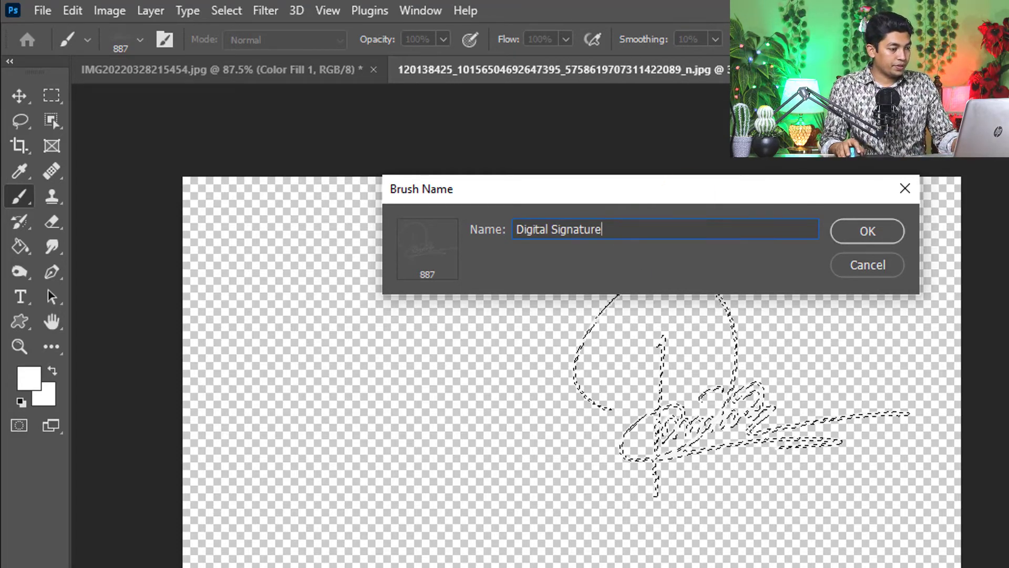
Confirm the 'Digital Signature' brush name and switch to the regular Brush Tool.
click(862, 239)
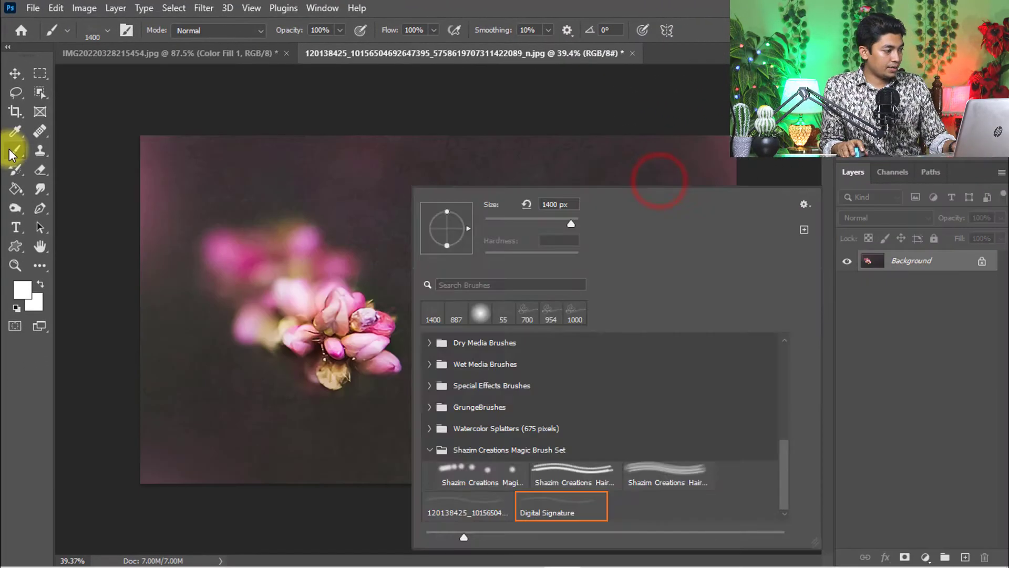
right_click(13, 154)
click(71, 151)
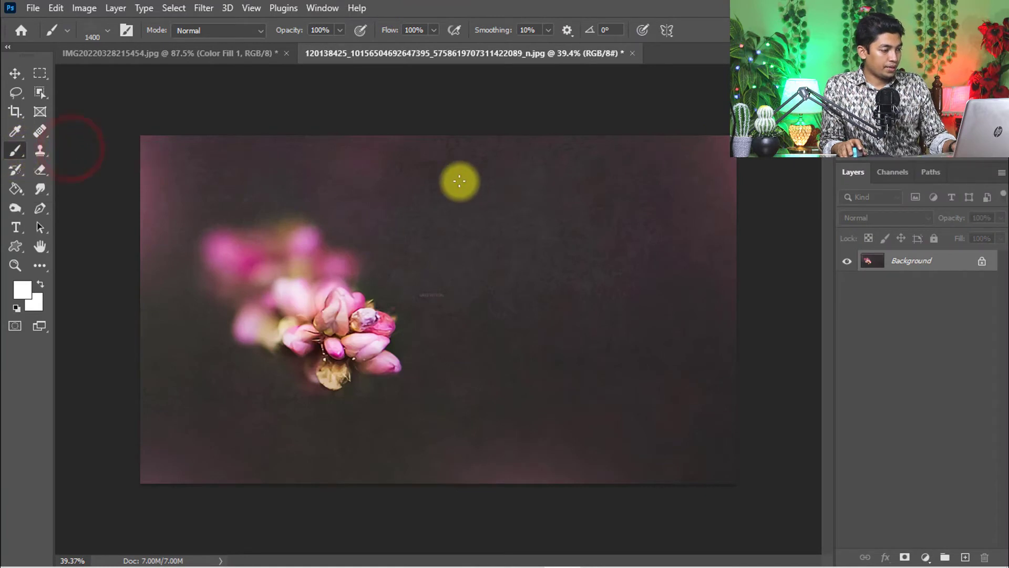
Choose the Digital Signature brush preset and stamp white signatures onto the flower photo.
right_click(459, 181)
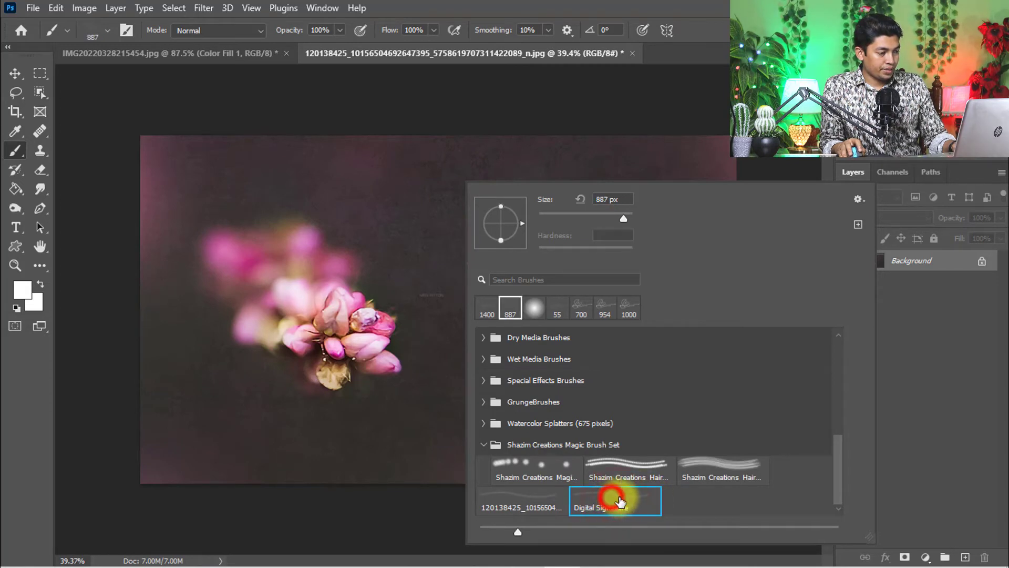
double_click(623, 505)
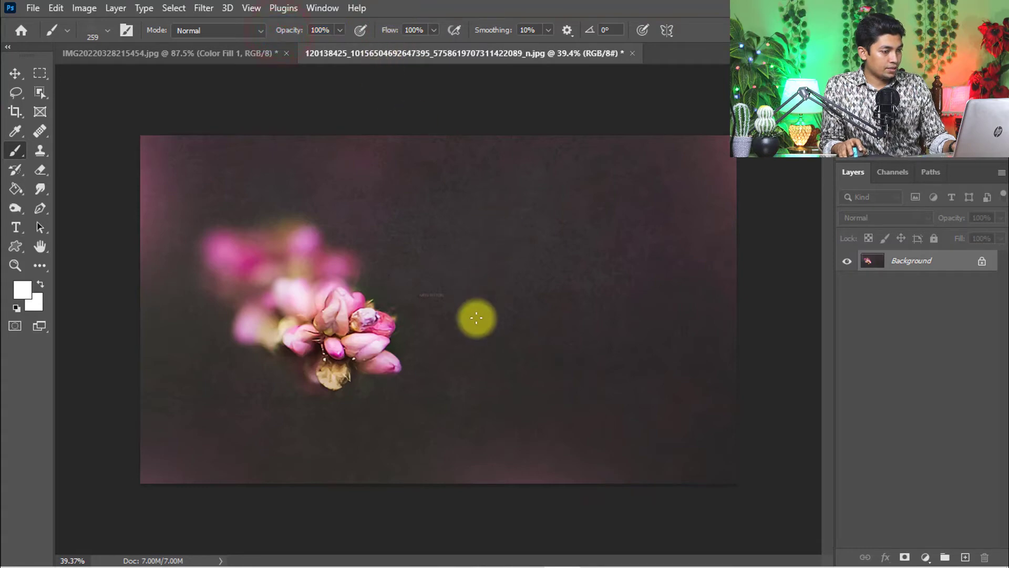
click(541, 289)
scroll(541, 289, up, 2)
drag(557, 338, 546, 289)
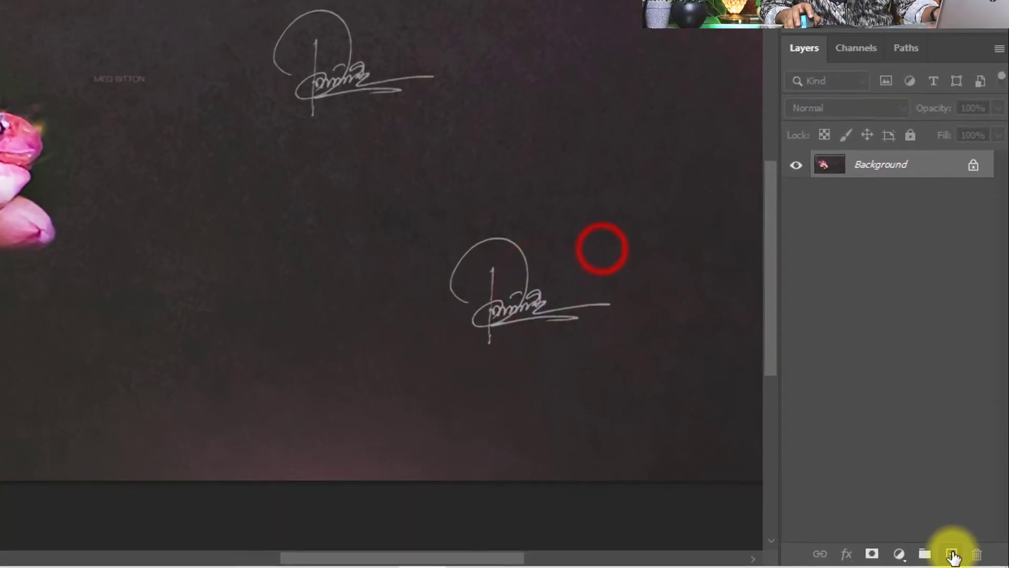
Add Layer 1, stamp a third white signature at the upper right, and set the foreground colour to yellow.
click(964, 557)
click(675, 162)
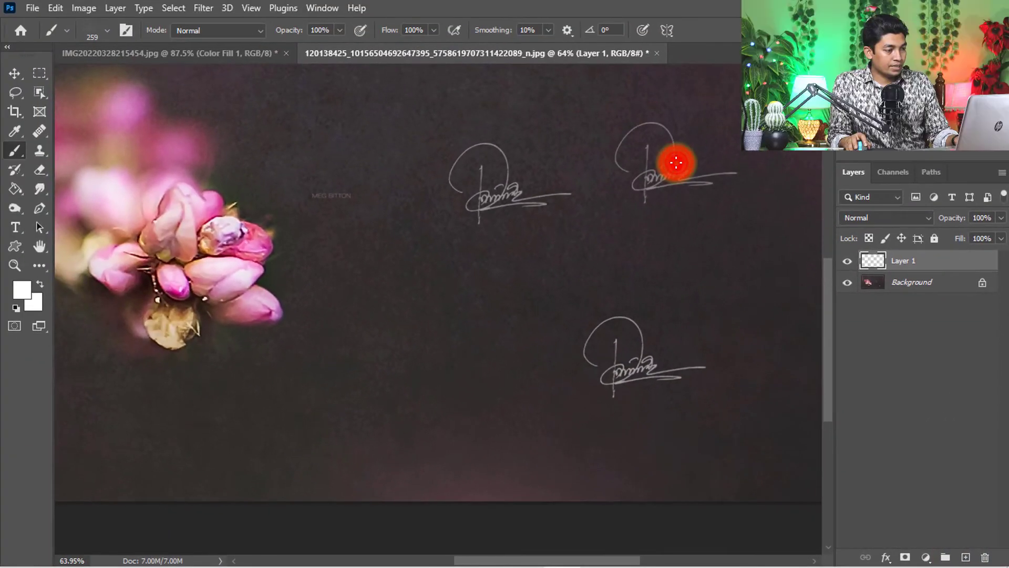
scroll(667, 171, up, 2)
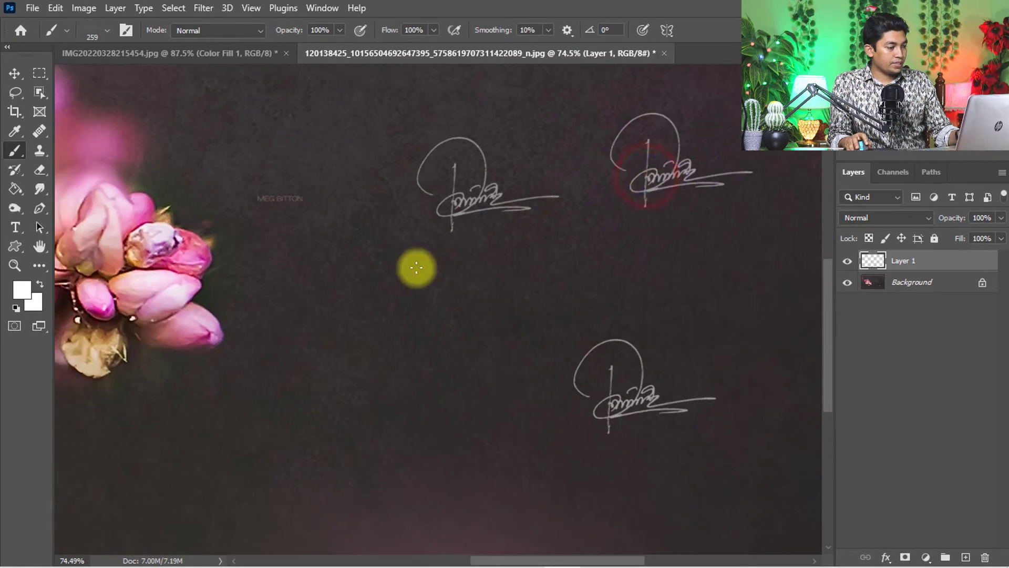
click(26, 287)
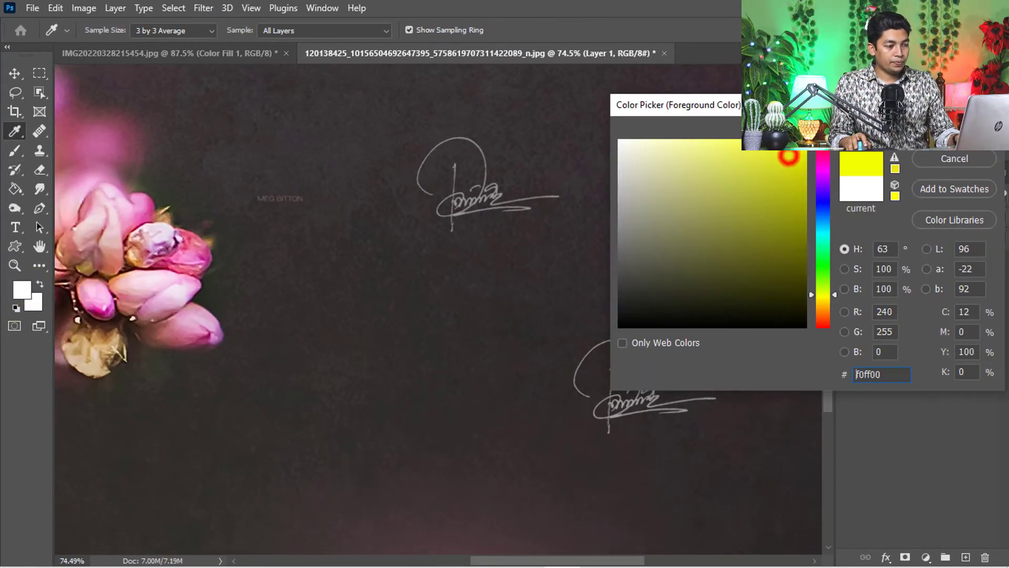
key(Return)
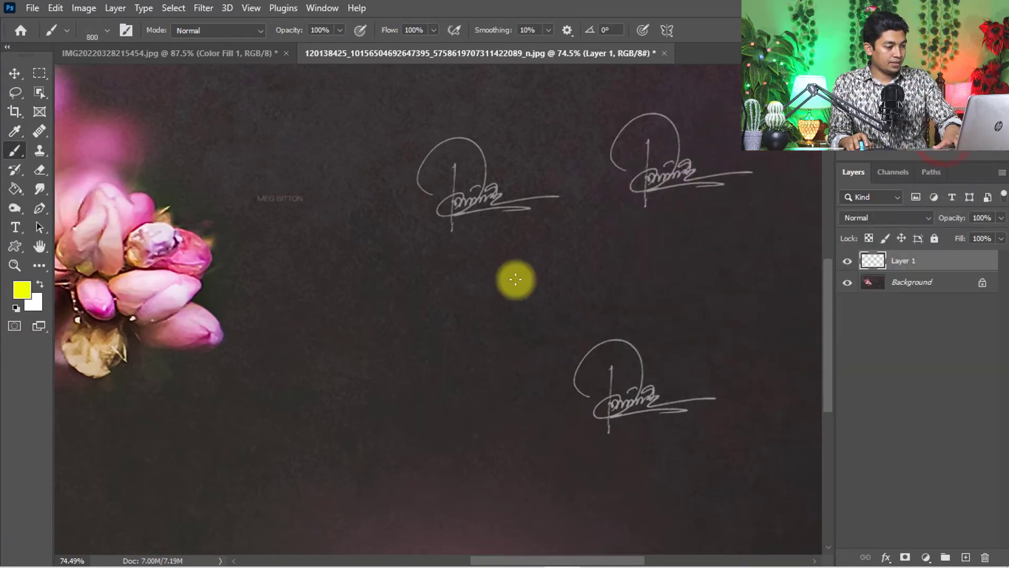
Stamp a large yellow signature and move it over the lower middle, just right of the flowers.
click(514, 279)
key(ctrl+0)
key(ctrl+t)
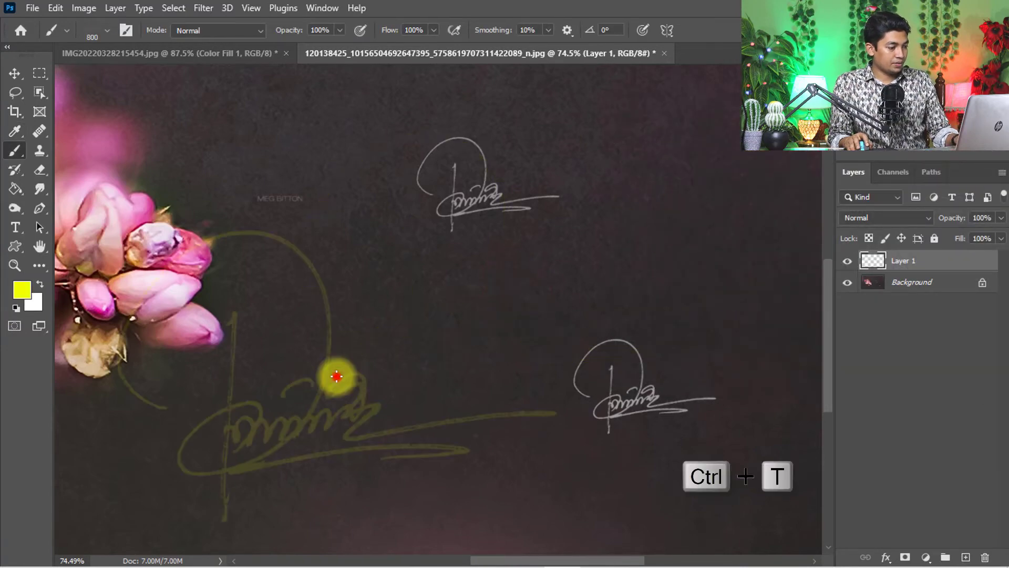
click(924, 259)
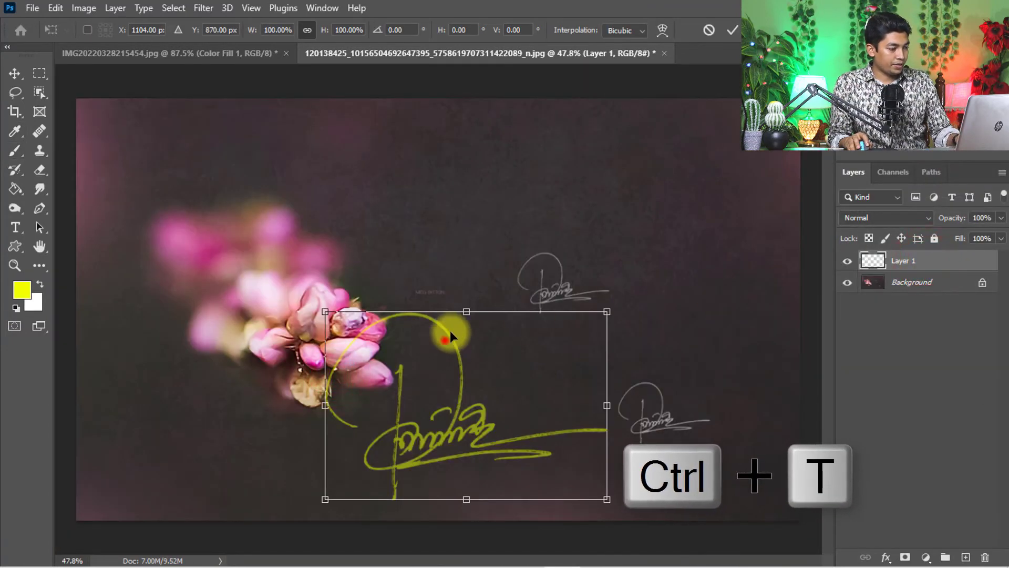
mouse_move(450, 336)
mouse_down()
mouse_move(517, 317)
mouse_move(512, 334)
mouse_move(660, 147)
mouse_move(697, 135)
mouse_up()
key(Escape)
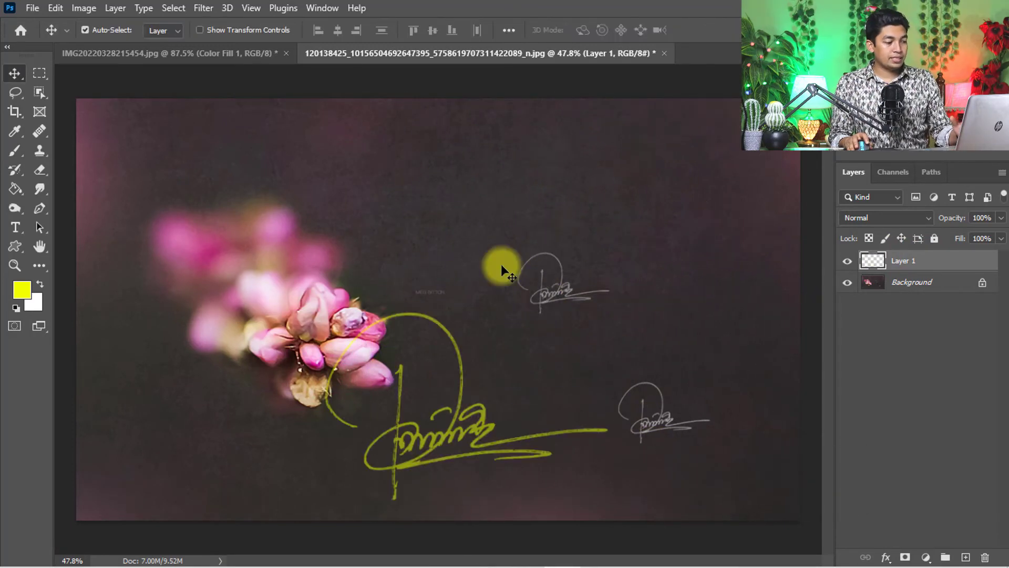
drag(460, 415, 441, 213)
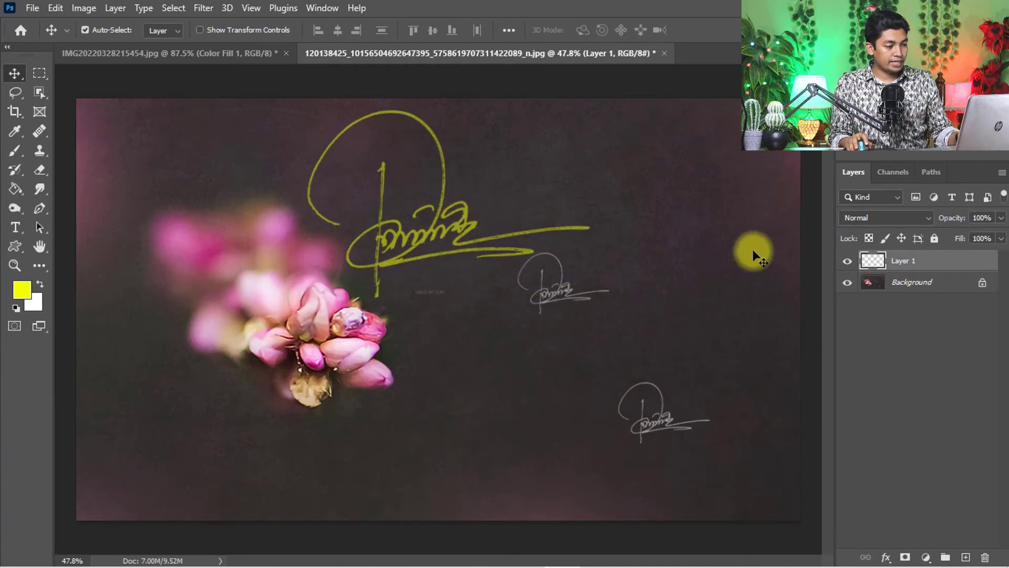
drag(581, 252, 502, 274)
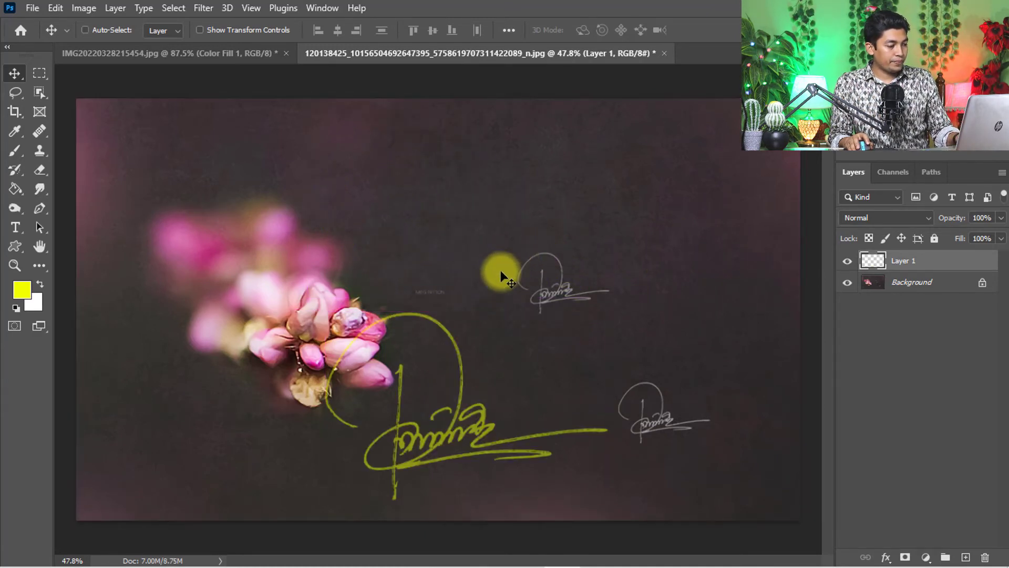